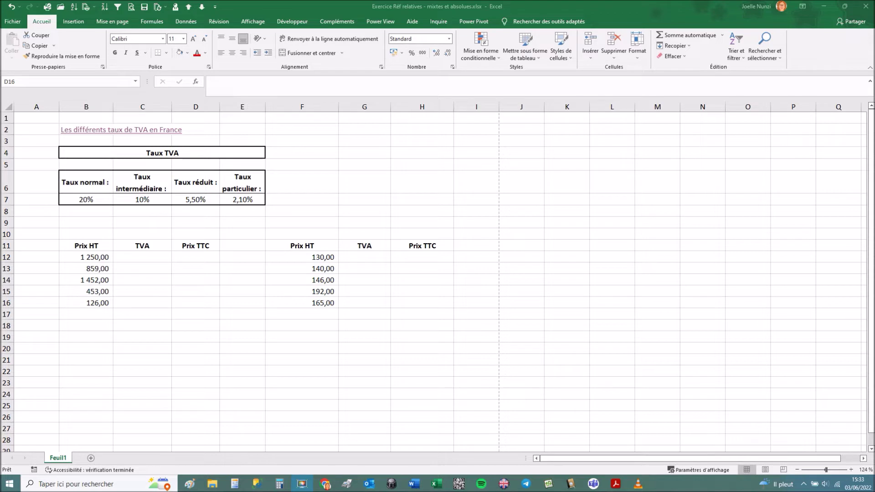
Enter =B12*B7 in C12 to calculate the first TVA amount and copy the formula down through C16.
{"action": "left_click", "coordinate": [165, 257]}
{"action": "left_click", "coordinate": [157, 257]}
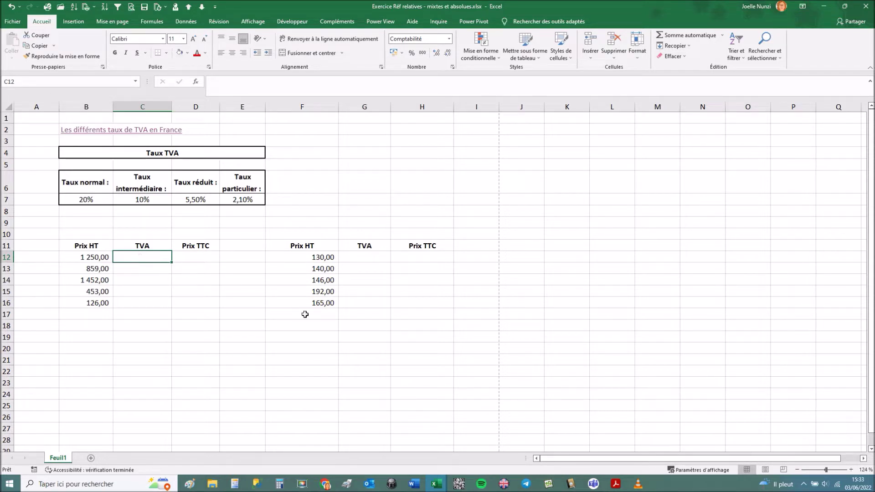
{"action": "type", "text": "="}
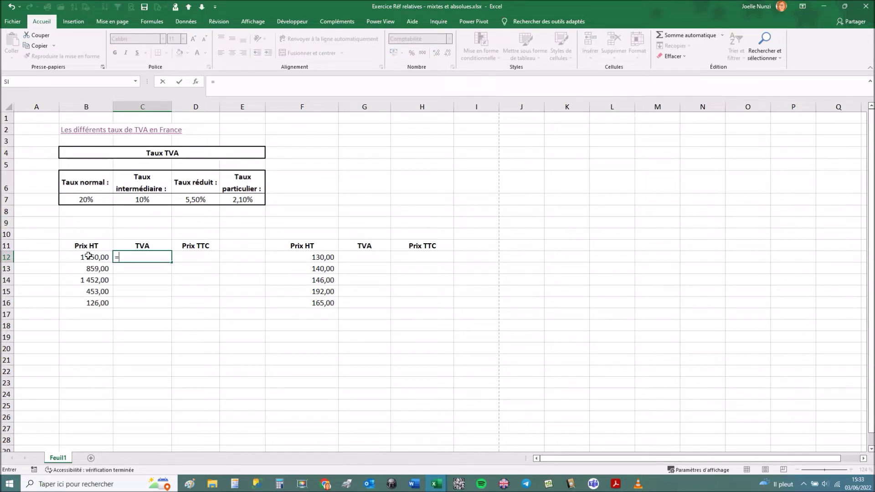
{"action": "left_click", "coordinate": [85, 259]}
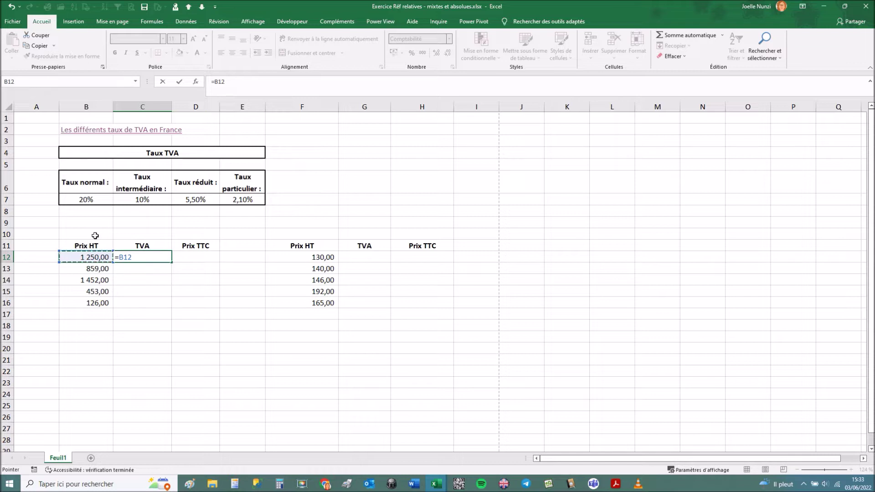
{"action": "type", "text": "*"}
{"action": "left_click", "coordinate": [83, 199]}
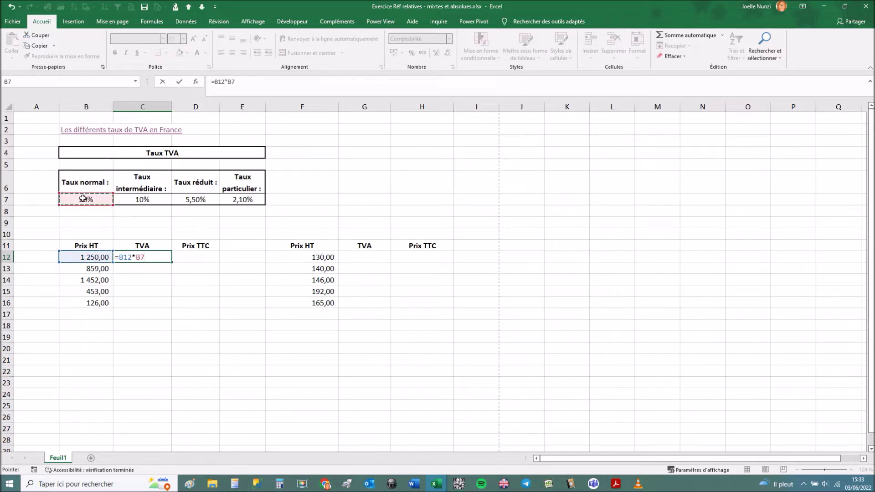
{"action": "key", "text": "Return"}
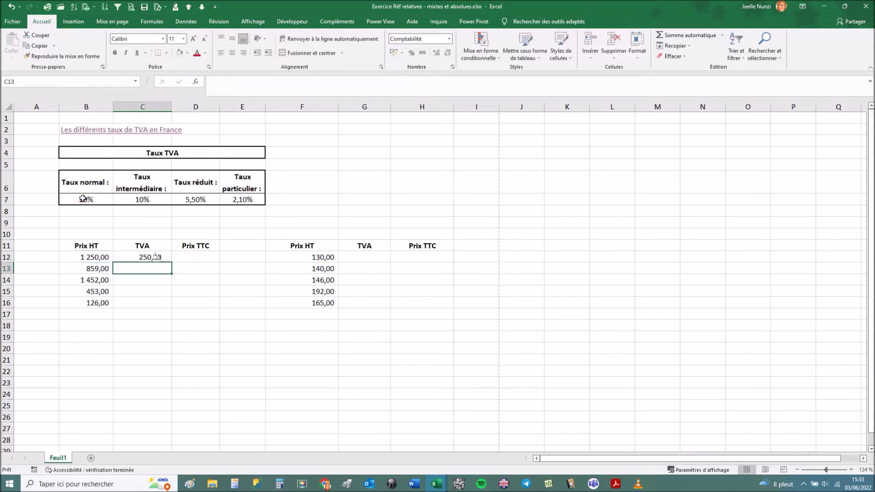
{"action": "left_click", "coordinate": [156, 259]}
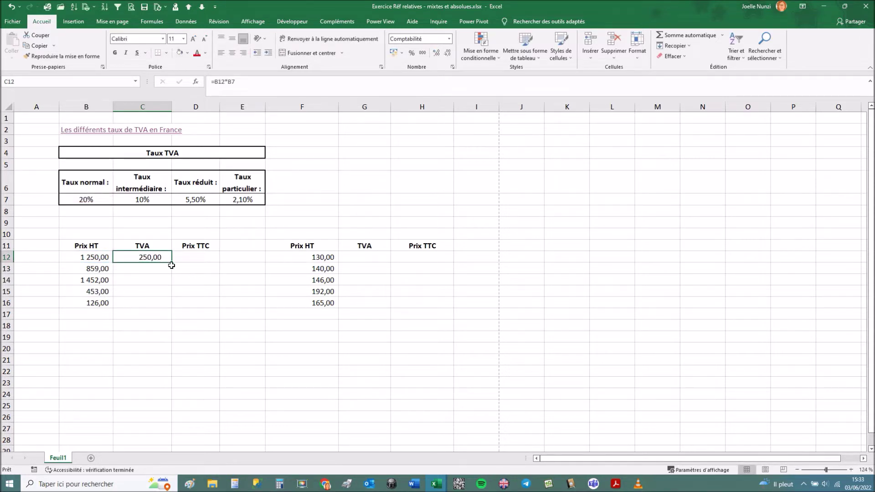
{"action": "left_click_drag", "start_coordinate": [171, 262], "coordinate": [171, 308]}
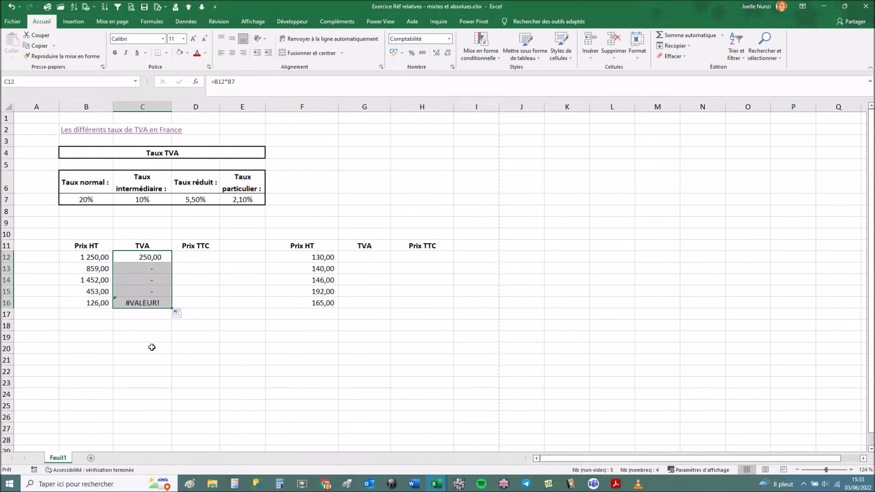
Examine which cells the copied relative-reference formulas in C12, C13 and C14 refer to.
{"action": "left_click", "coordinate": [156, 257]}
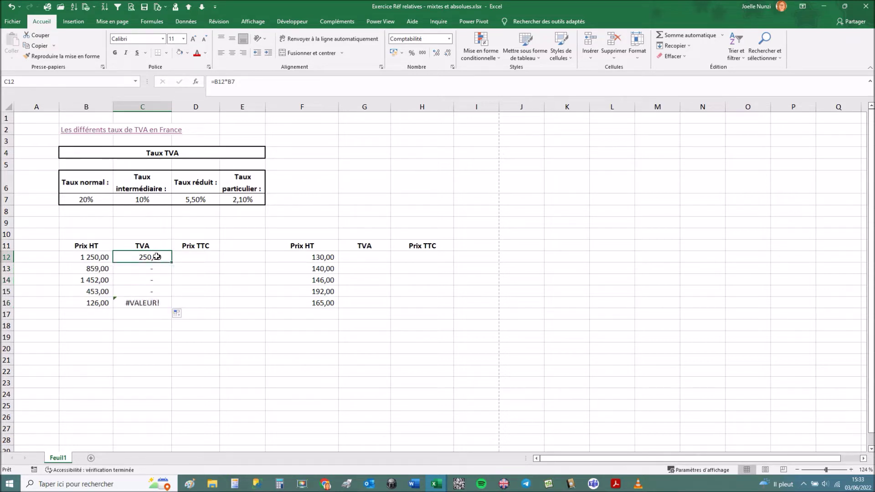
{"action": "double_click", "coordinate": [156, 256]}
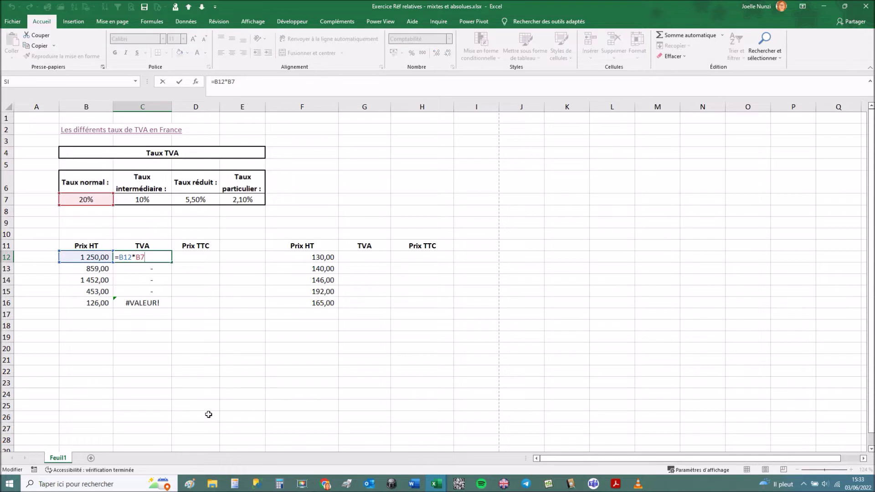
{"action": "key", "text": "Escape"}
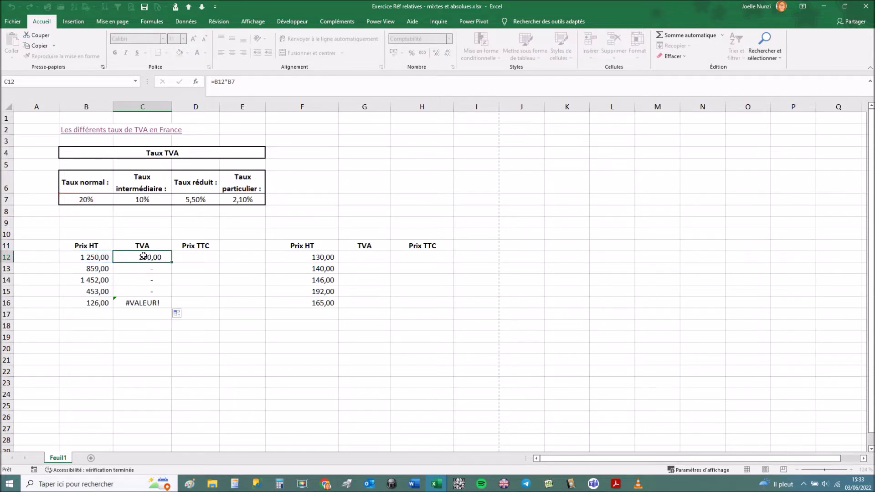
{"action": "left_click", "coordinate": [140, 270]}
{"action": "key", "text": "F2"}
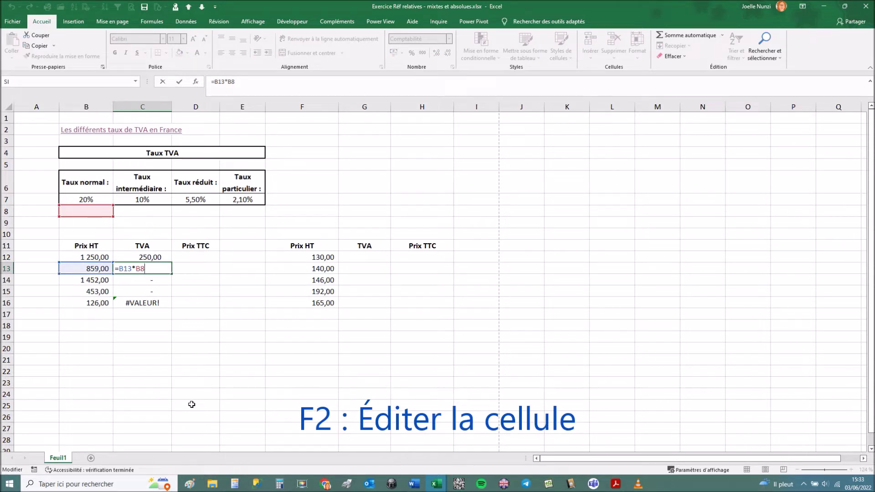
{"action": "key", "text": "Return"}
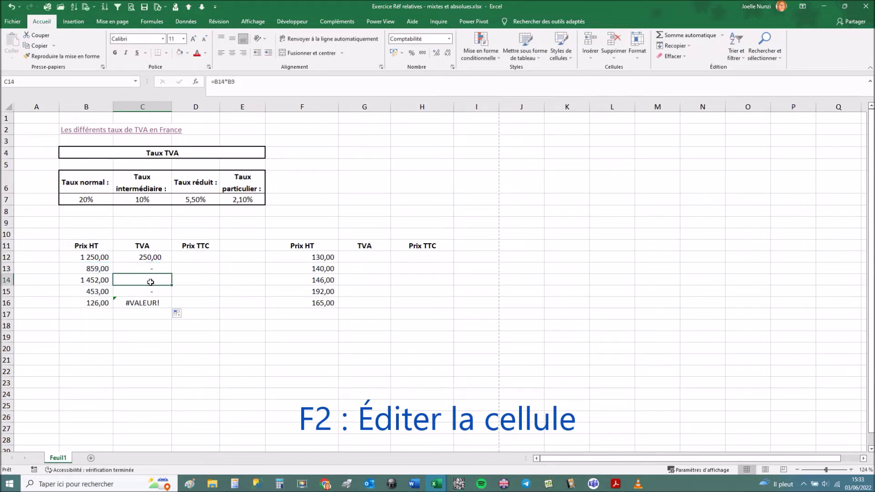
{"action": "key", "text": "F2"}
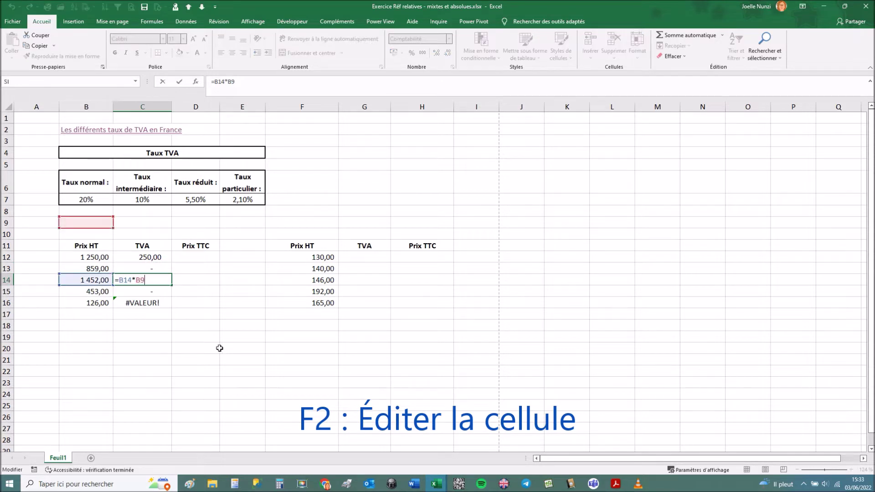
{"action": "key", "text": "Escape"}
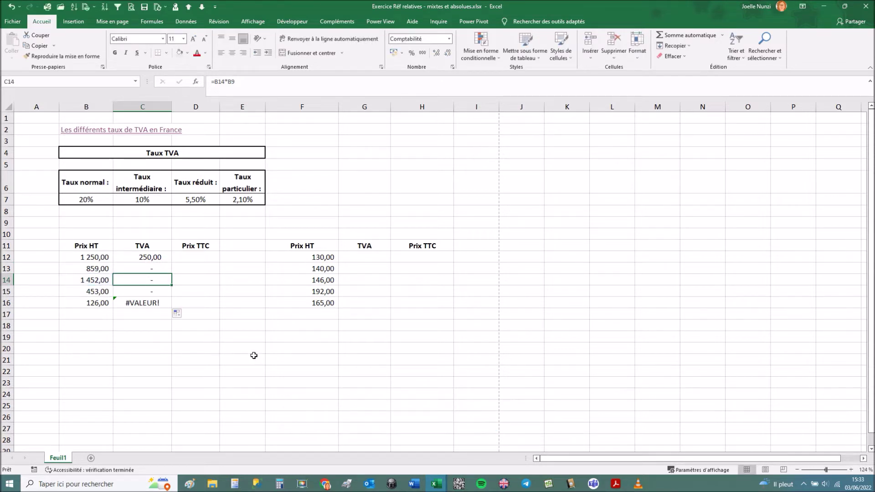
Undo the fill and replace the formula in C12 with =B12*$B$7, making the normal rate an absolute reference.
{"action": "key", "text": "ctrl+z"}
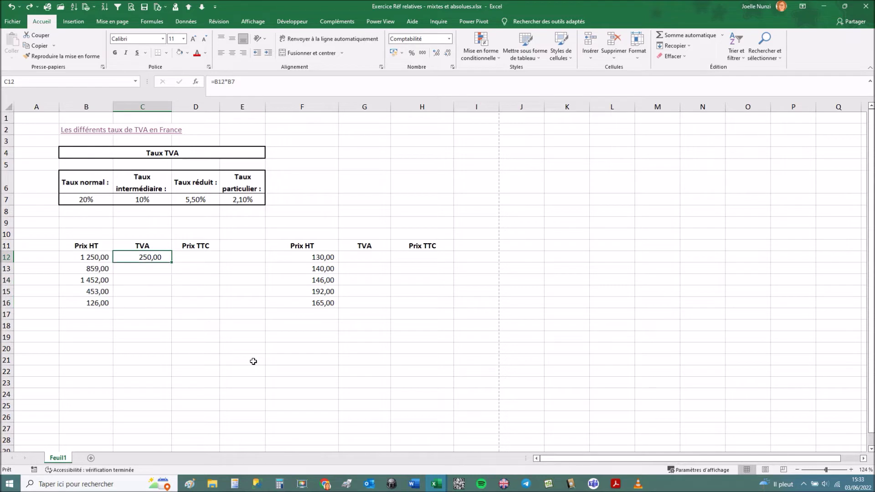
{"action": "key", "text": "Delete"}
{"action": "type", "text": "="}
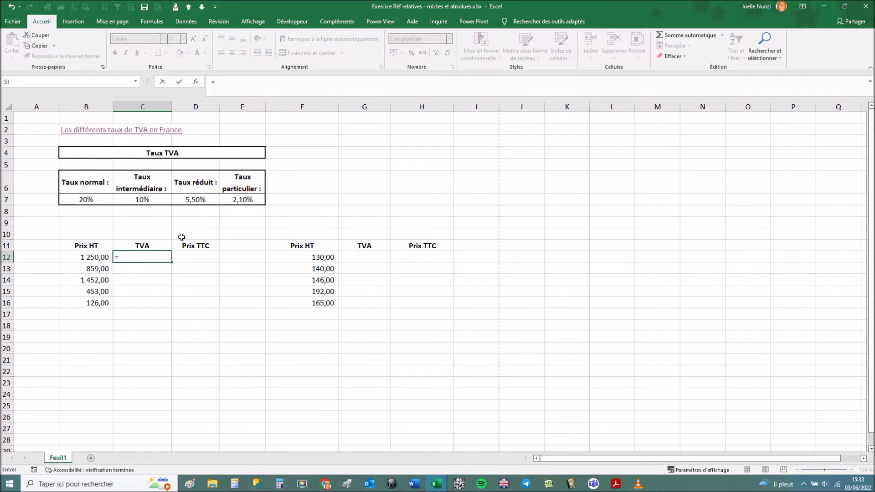
{"action": "left_click", "coordinate": [70, 257]}
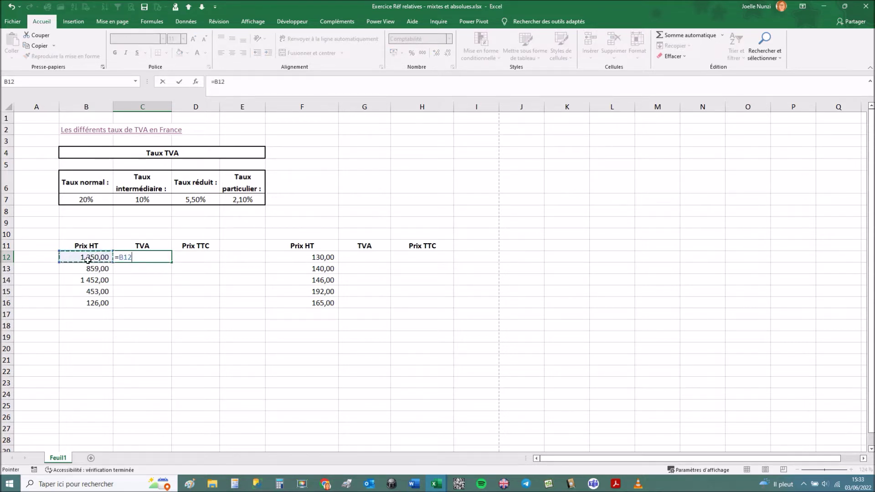
{"action": "type", "text": "*"}
{"action": "left_click", "coordinate": [97, 201]}
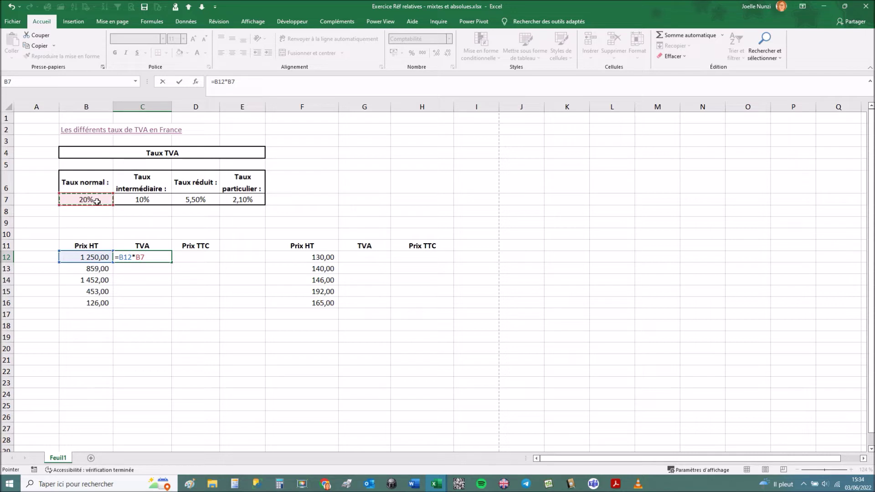
{"action": "key", "text": "F4"}
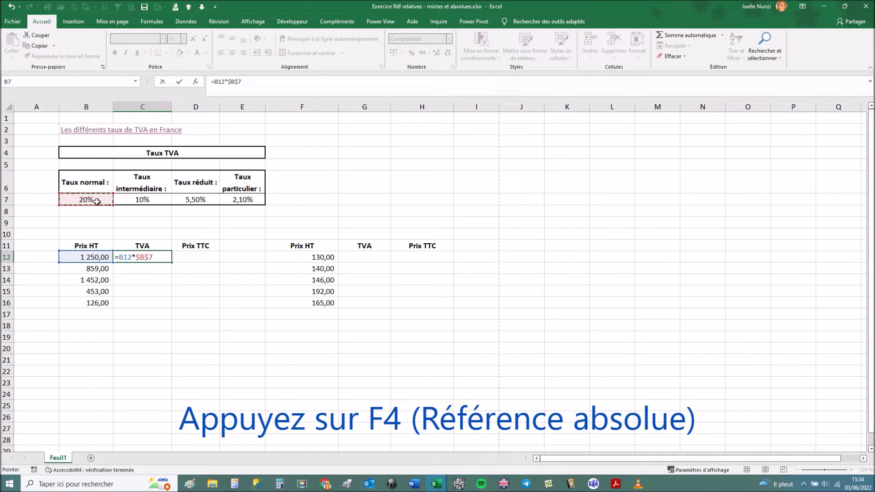
{"action": "key", "text": "Return"}
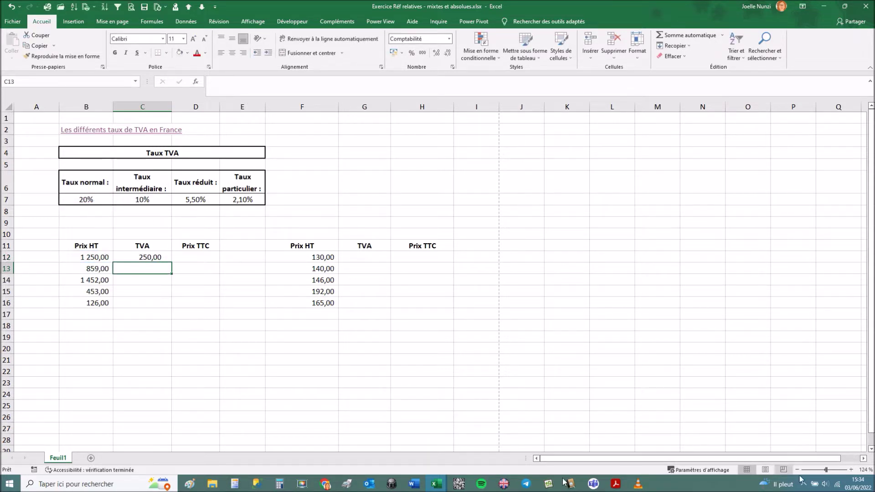
Copy the TVA formula from C12 down through C16 for the remaining prices.
{"action": "left_click", "coordinate": [828, 470]}
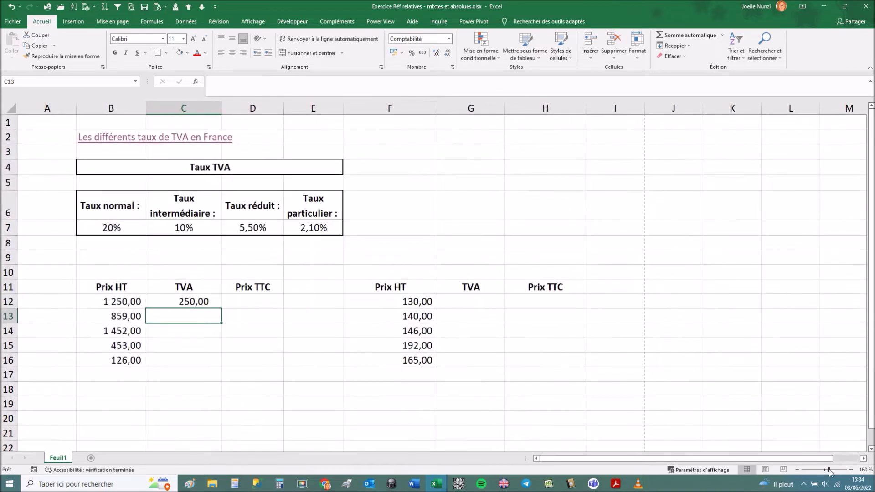
{"action": "left_click", "coordinate": [830, 469]}
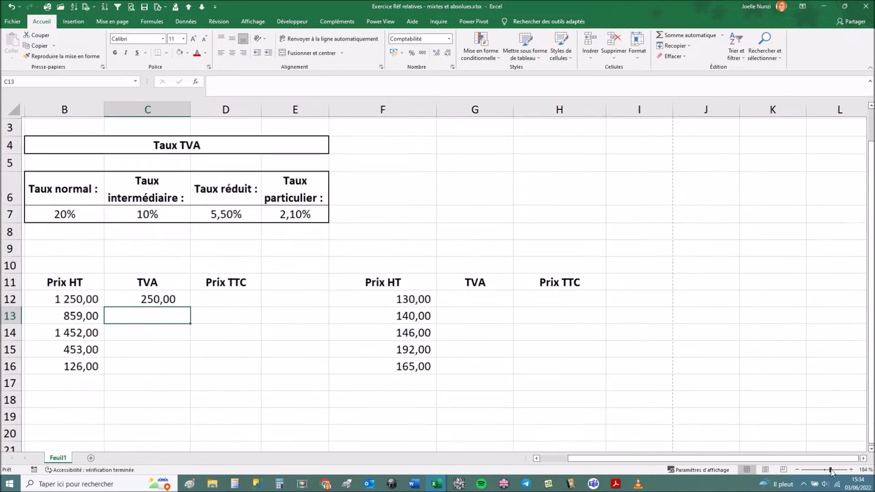
{"action": "left_click_drag", "start_coordinate": [602, 459], "coordinate": [563, 460]}
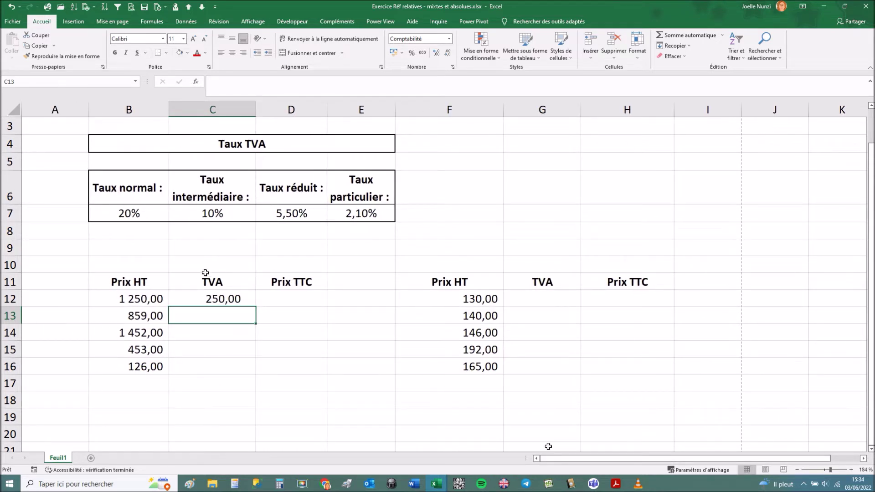
{"action": "left_click", "coordinate": [214, 296]}
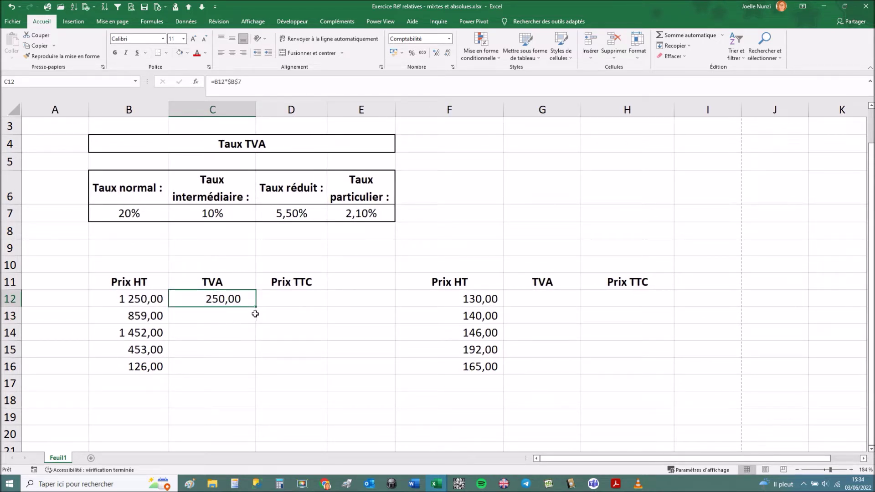
{"action": "left_click_drag", "start_coordinate": [256, 308], "coordinate": [260, 373]}
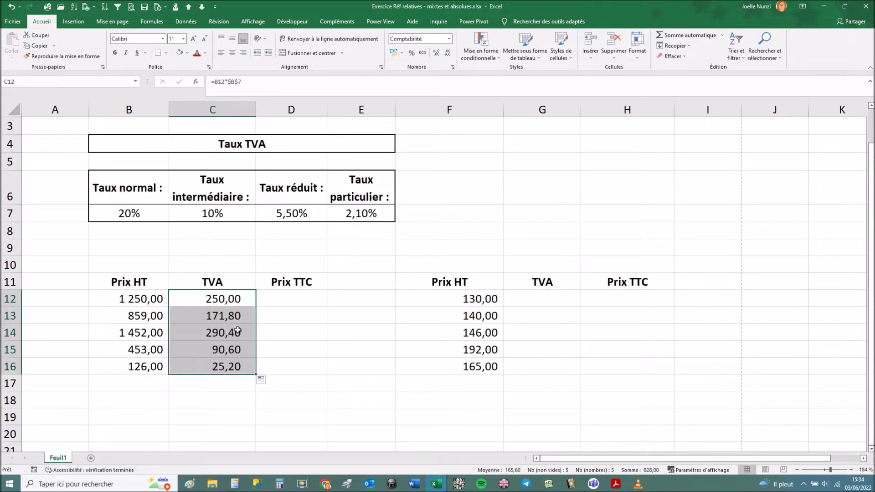
Check the cell references in the copied TVA formulas of C13 and C14.
{"action": "left_click", "coordinate": [229, 319]}
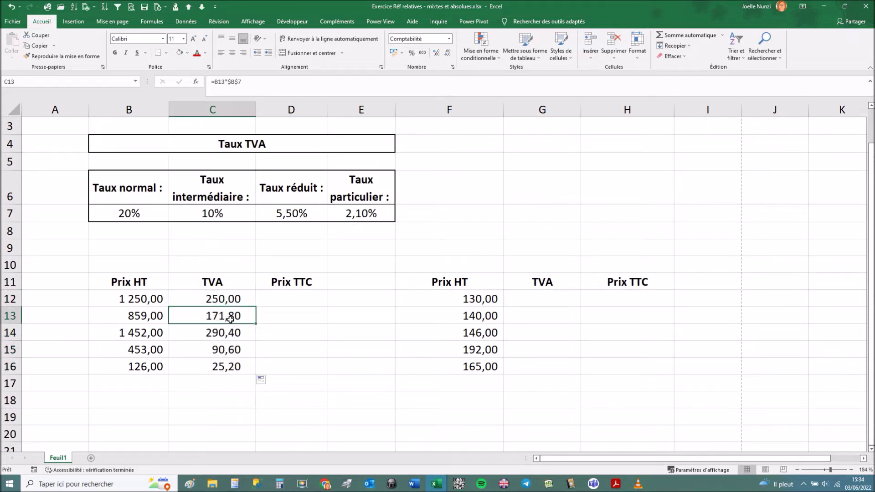
{"action": "key", "text": "F2"}
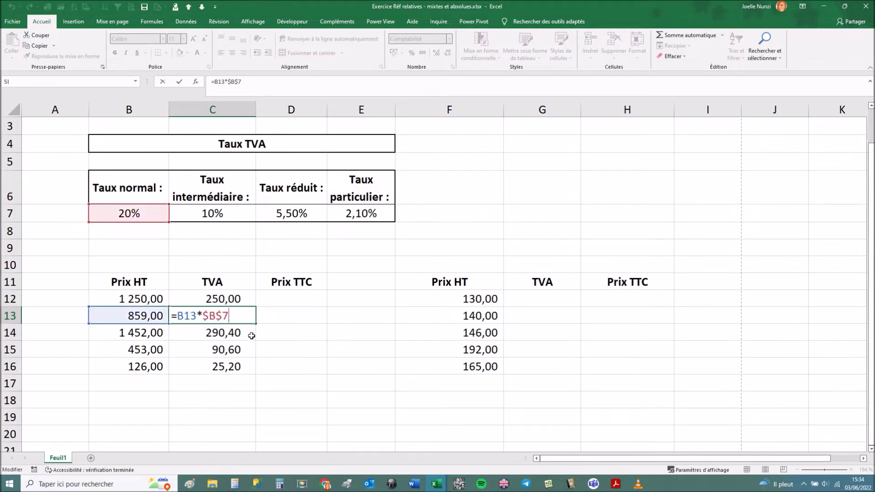
{"action": "key", "text": "Escape"}
{"action": "left_click", "coordinate": [236, 333]}
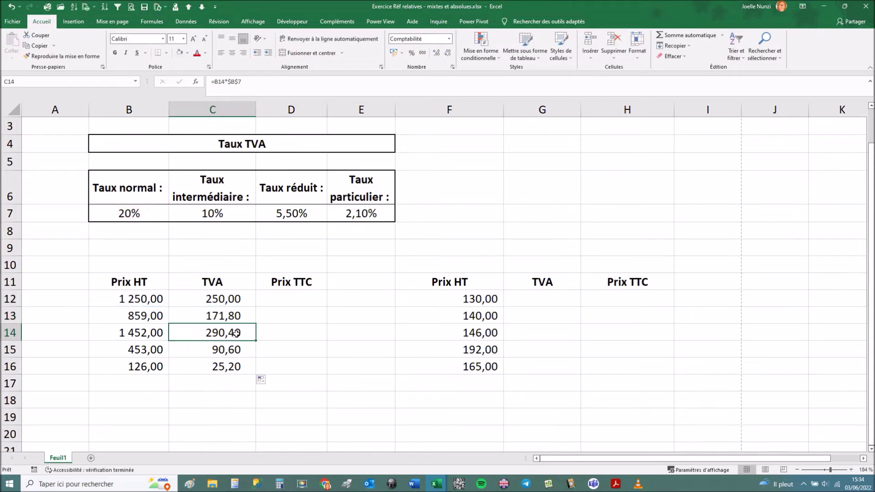
{"action": "key", "text": "F2"}
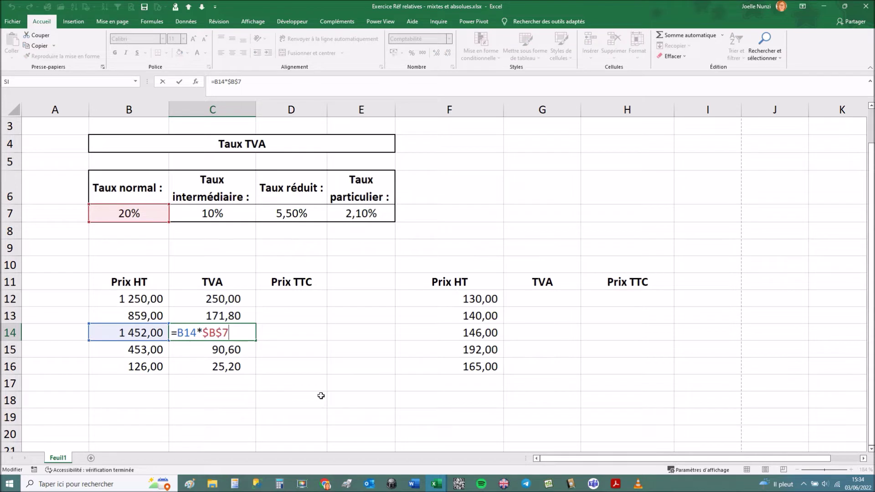
{"action": "key", "text": "Escape"}
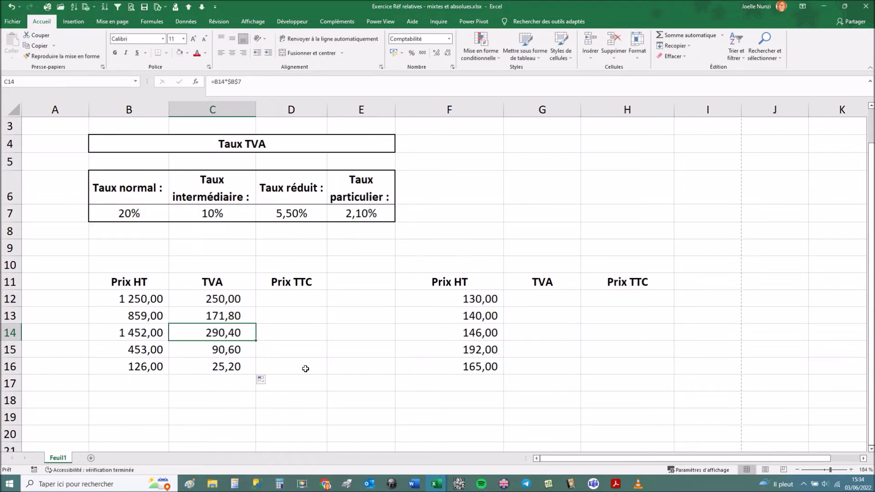
Copy the absolute reference $B$7 from the formula in C12 and paste it as text into B19.
{"action": "left_click", "coordinate": [240, 306]}
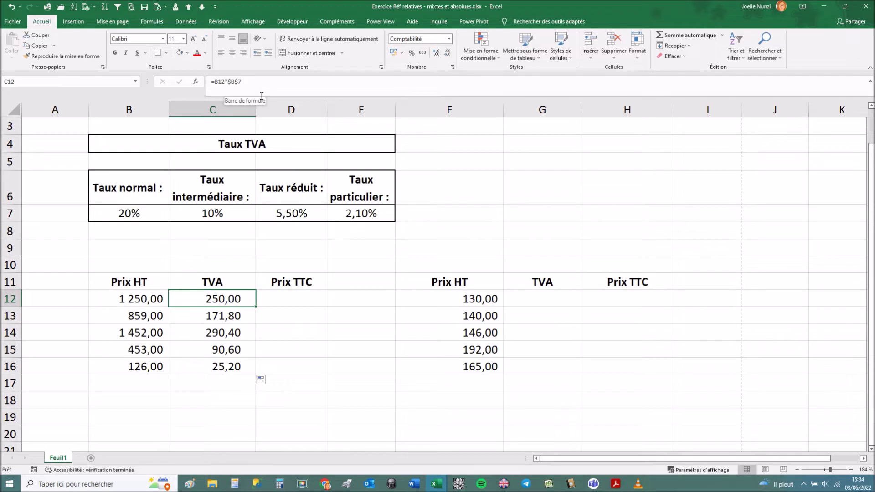
{"action": "left_click", "coordinate": [228, 83]}
{"action": "left_click_drag", "start_coordinate": [228, 83], "coordinate": [257, 86]}
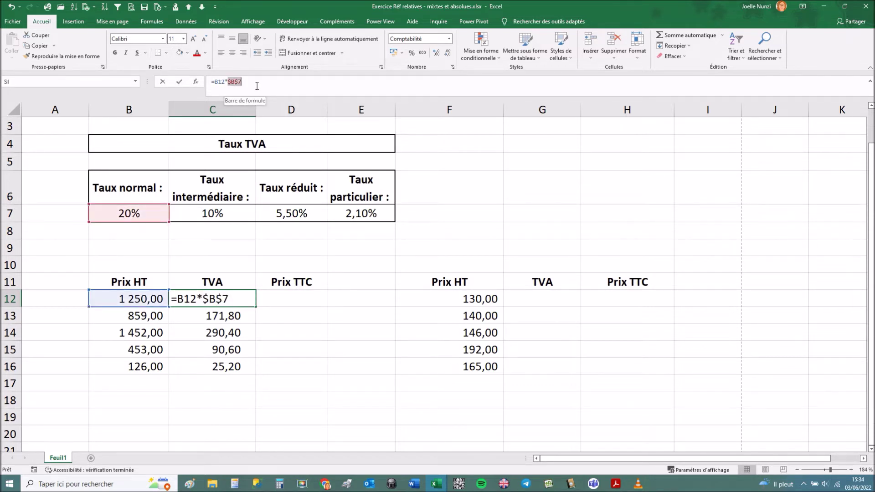
{"action": "key", "text": "ctrl+c"}
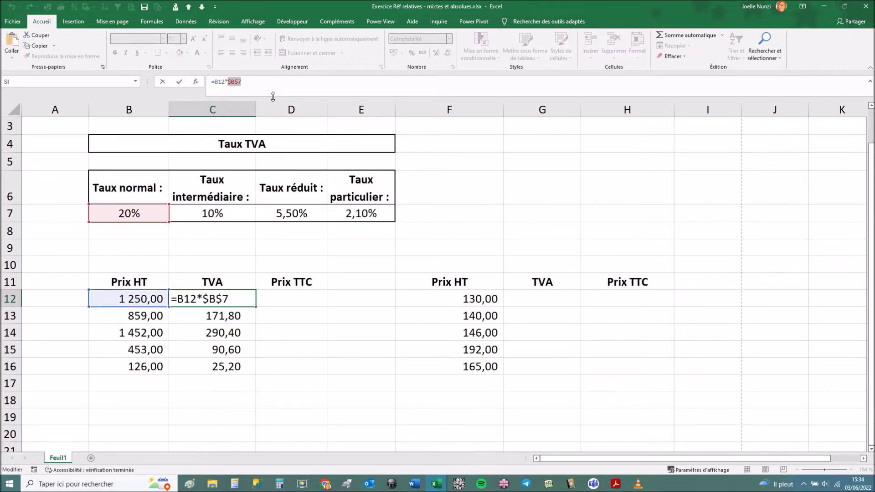
{"action": "key", "text": "Escape"}
{"action": "left_click", "coordinate": [136, 422]}
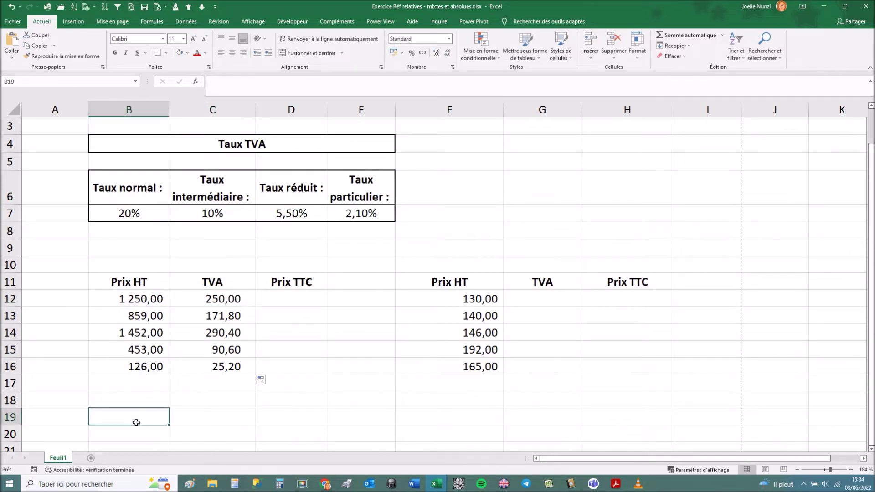
{"action": "key", "text": "ctrl+v"}
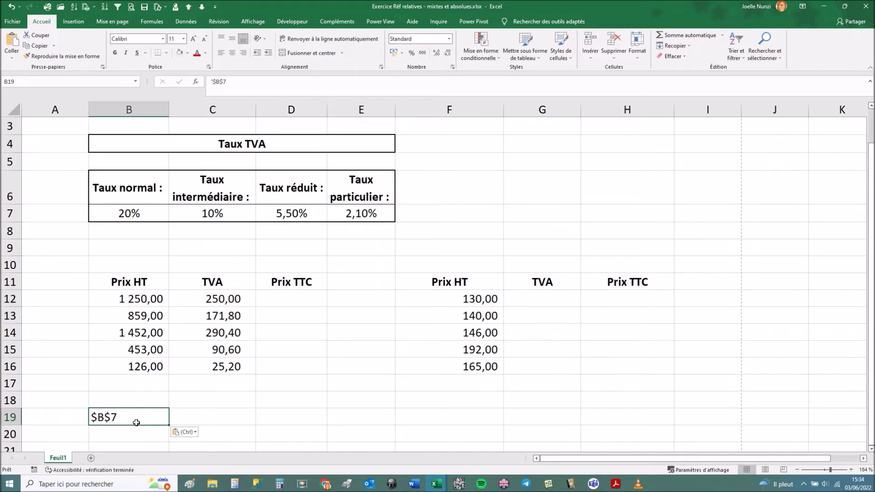
Label the $B$7 example by entering "Référence absolue" in C19, and centre the text in B19.
{"action": "left_click", "coordinate": [193, 422]}
{"action": "type", "text": "R"}
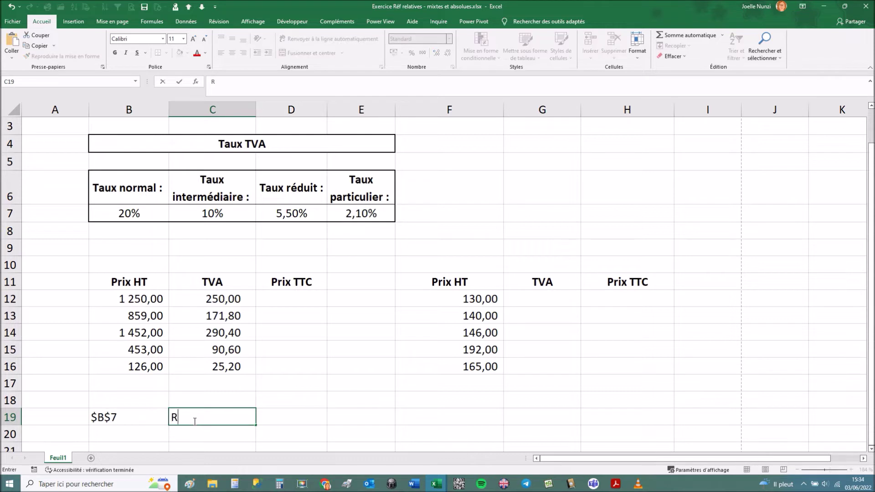
{"action": "type", "text": "éférence abs"}
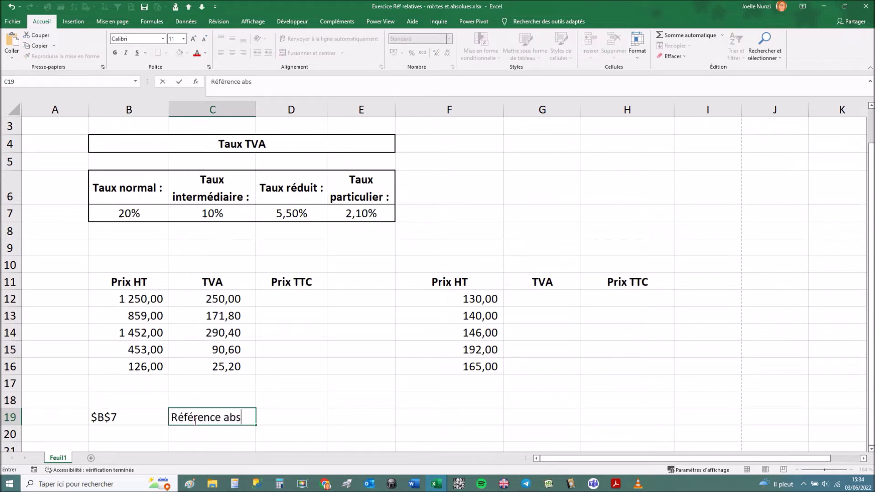
{"action": "type", "text": "olue"}
{"action": "key", "text": "Return"}
{"action": "left_click", "coordinate": [137, 418]}
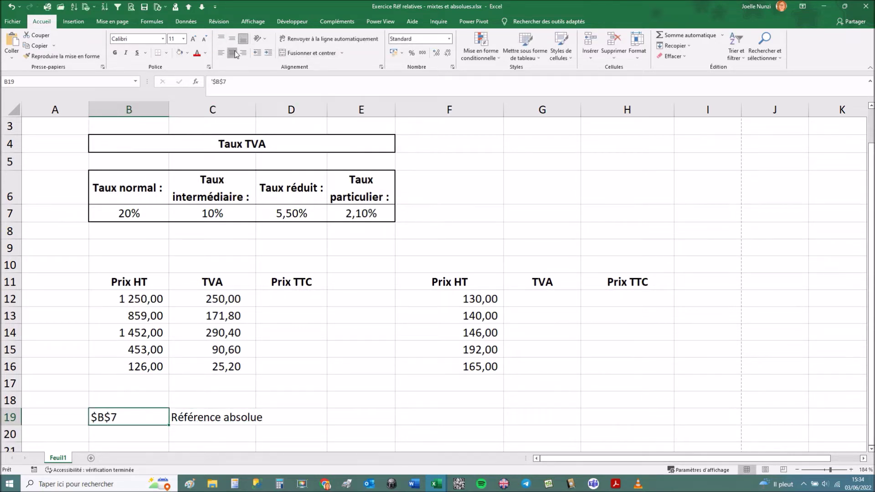
{"action": "left_click", "coordinate": [235, 53]}
{"action": "left_click", "coordinate": [296, 382]}
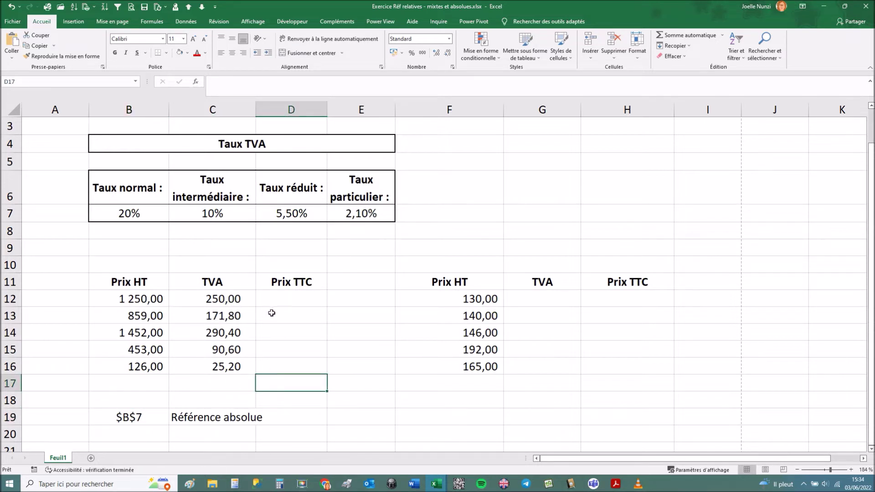
Replace the TVA formulas in C12:C16 with =B12*B$7 filled down from C12, using a mixed reference to the normal rate.
{"action": "left_click_drag", "start_coordinate": [212, 296], "coordinate": [211, 363]}
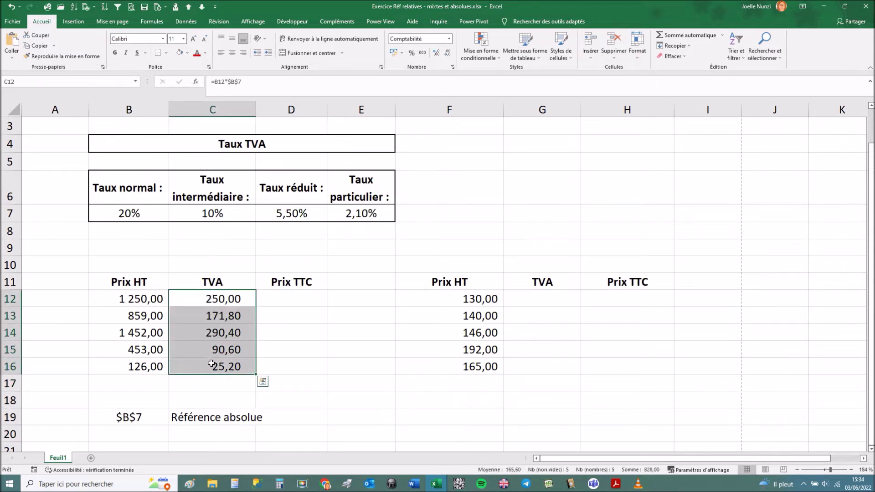
{"action": "key", "text": "Delete"}
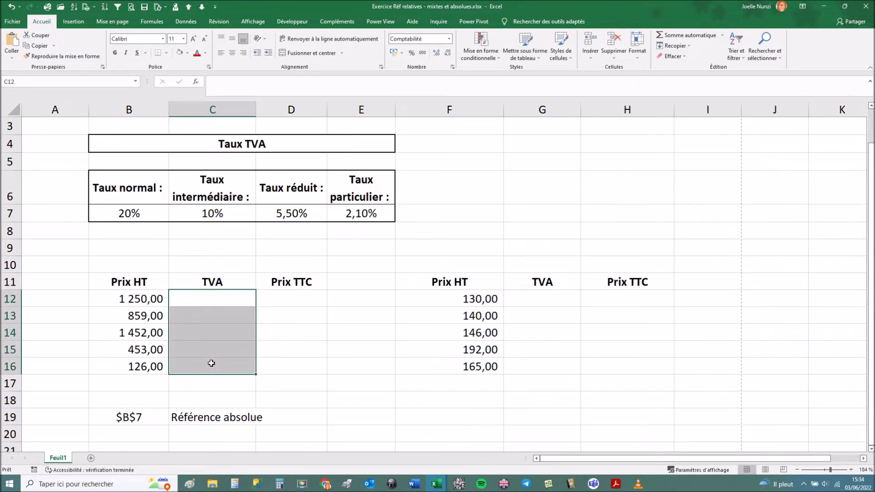
{"action": "left_click", "coordinate": [225, 299]}
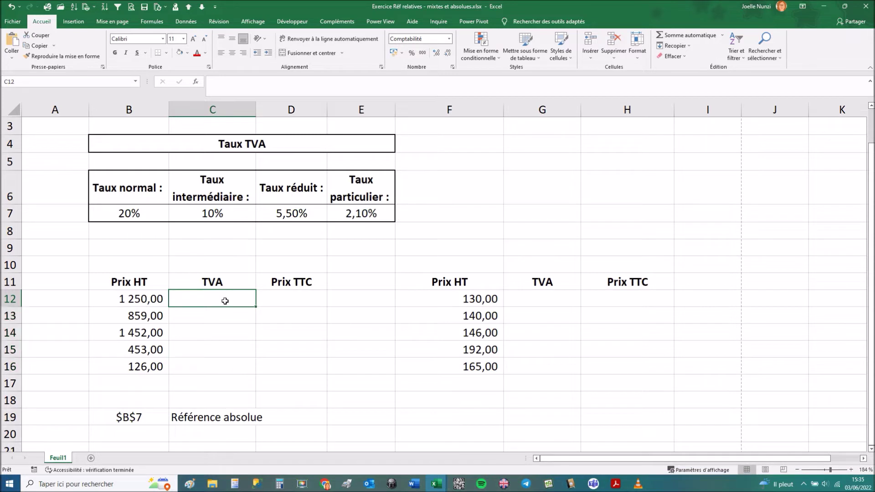
{"action": "type", "text": "="}
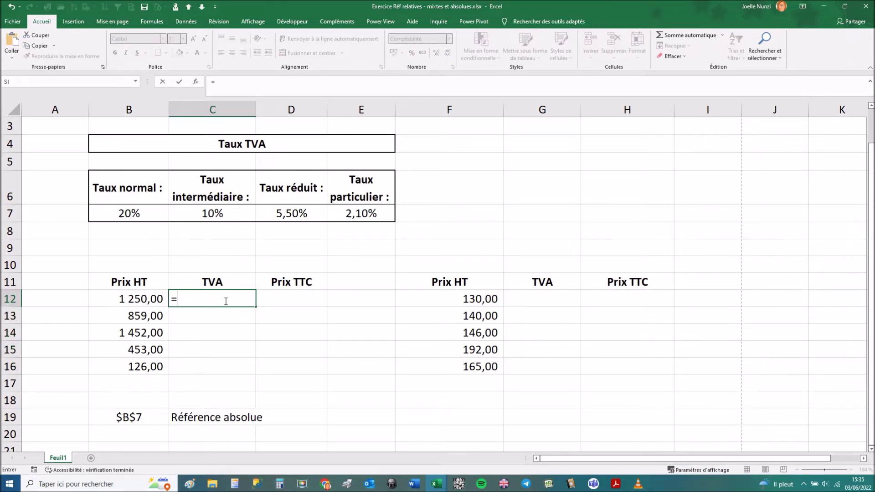
{"action": "left_click", "coordinate": [103, 300]}
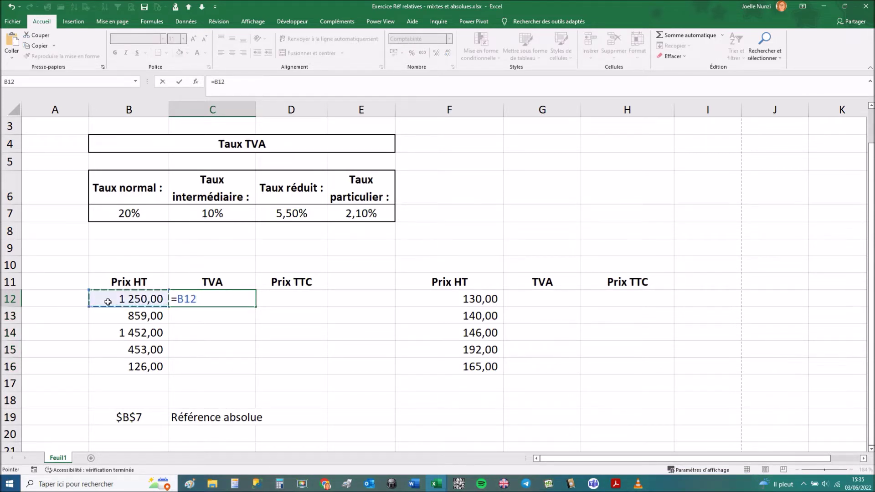
{"action": "type", "text": "*"}
{"action": "left_click", "coordinate": [131, 214]}
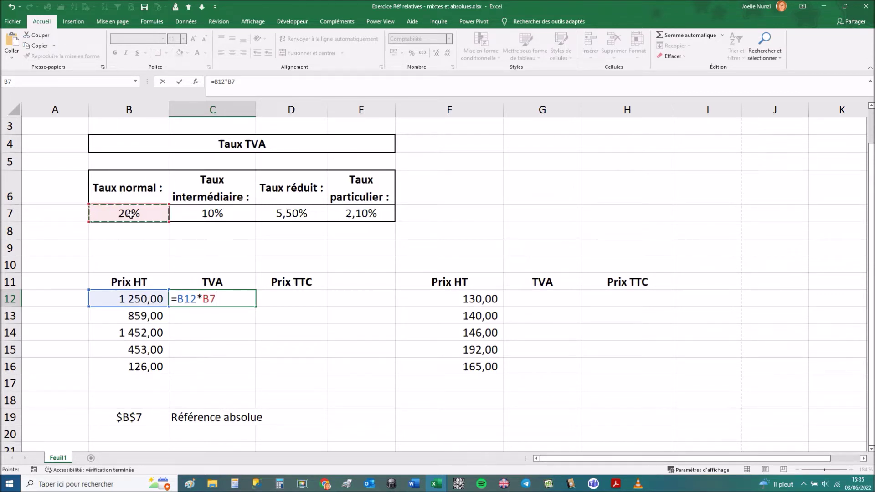
{"action": "key", "text": "F4"}
{"action": "key", "text": "F4"}
{"action": "key", "text": "Return"}
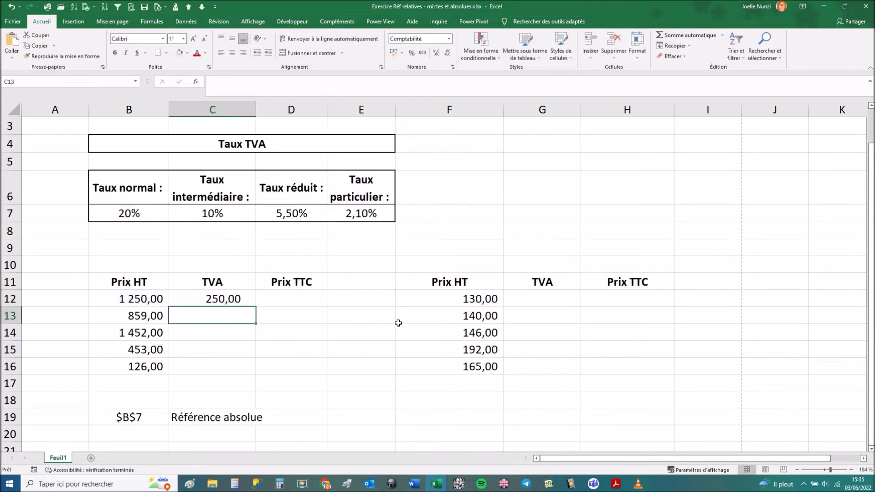
{"action": "left_click", "coordinate": [248, 300]}
{"action": "left_click_drag", "start_coordinate": [256, 307], "coordinate": [254, 371]}
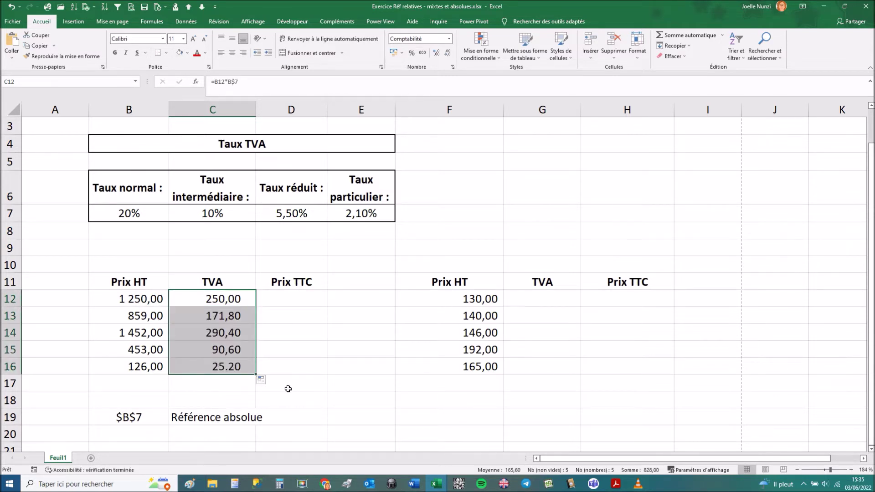
Check the cell references in the TVA formulas of C12, C13 and C14.
{"action": "left_click", "coordinate": [222, 299]}
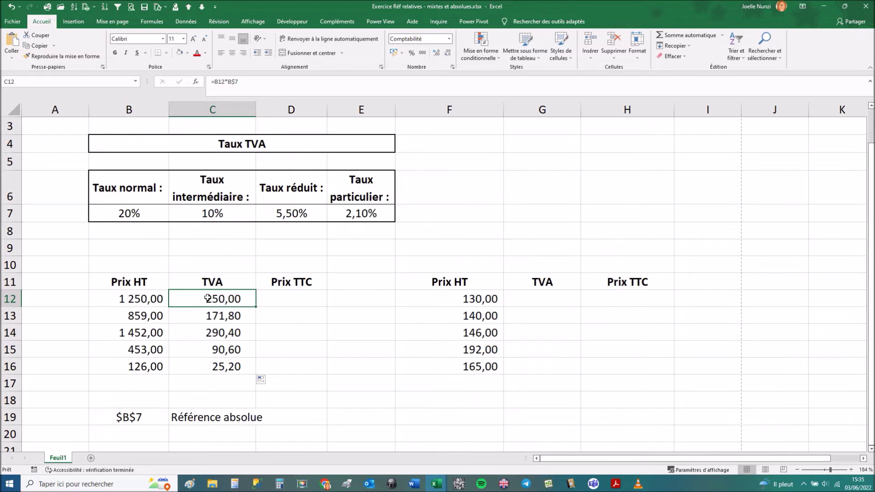
{"action": "key", "text": "F2"}
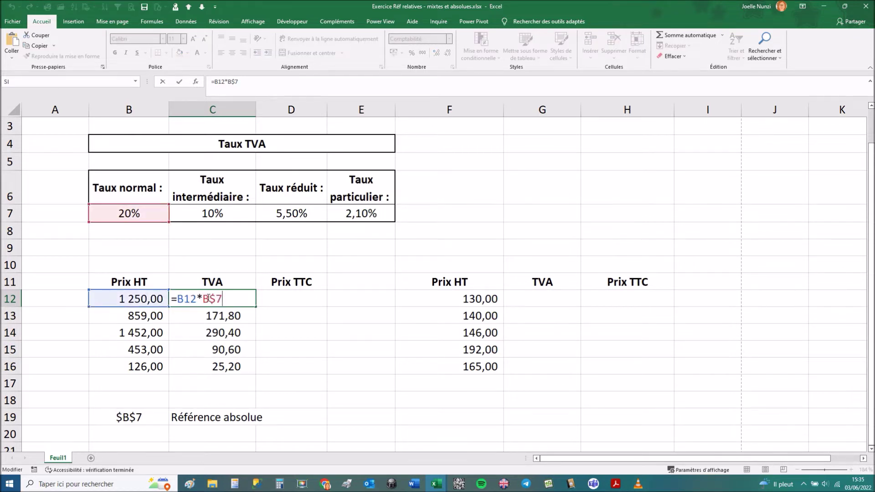
{"action": "key", "text": "ctrl+Return"}
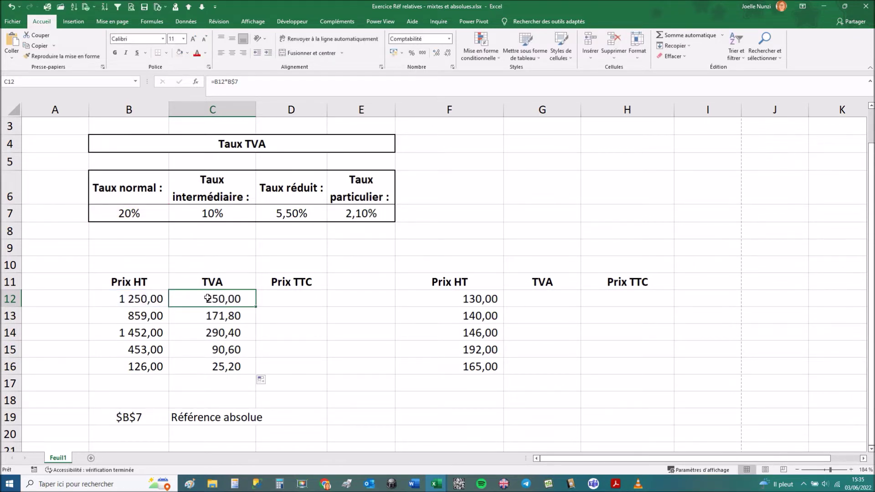
{"action": "key", "text": "Down"}
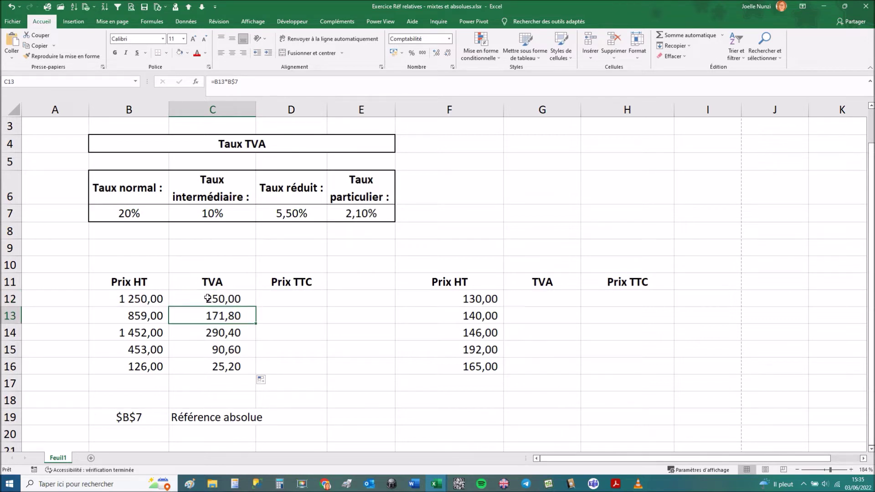
{"action": "key", "text": "F2"}
{"action": "key", "text": "ctrl+Return"}
{"action": "key", "text": "Down"}
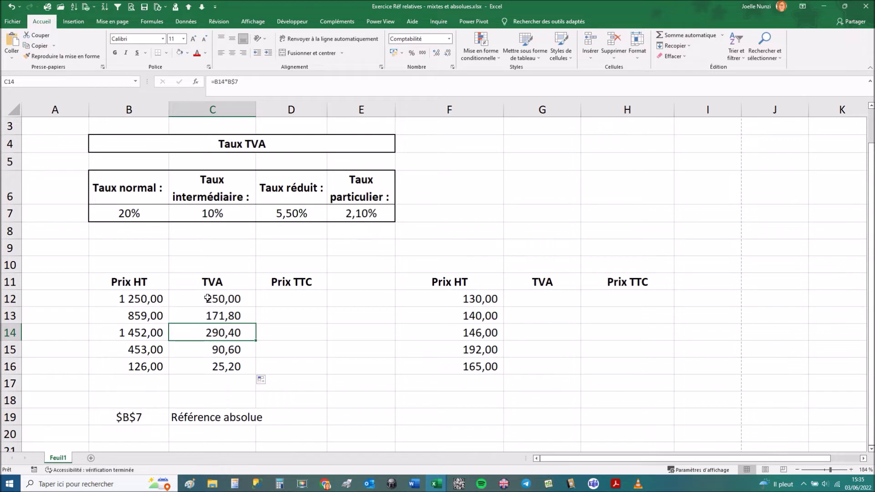
{"action": "key", "text": "F2"}
{"action": "key", "text": "ctrl+Return"}
Copy the mixed reference B$7 from the formula in C12 and paste it as centred text into B20.
{"action": "left_click", "coordinate": [233, 295]}
{"action": "left_click_drag", "start_coordinate": [226, 81], "coordinate": [246, 82]}
{"action": "key", "text": "ctrl+c"}
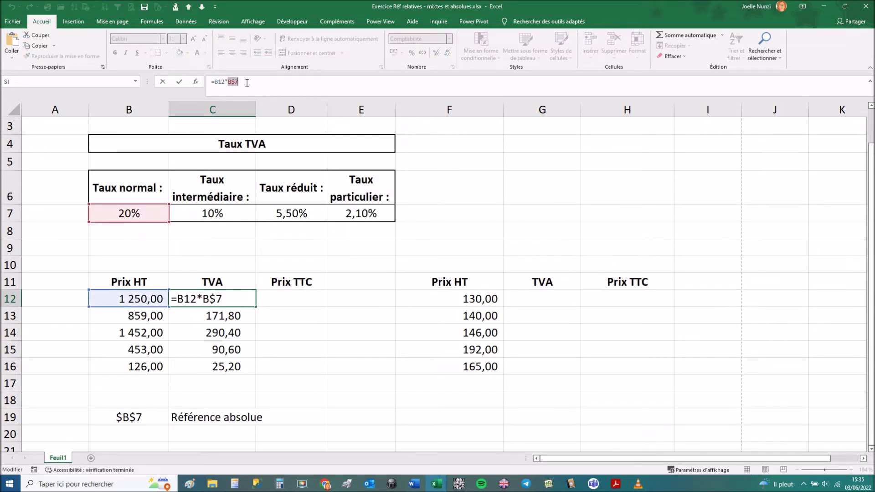
{"action": "key", "text": "Escape"}
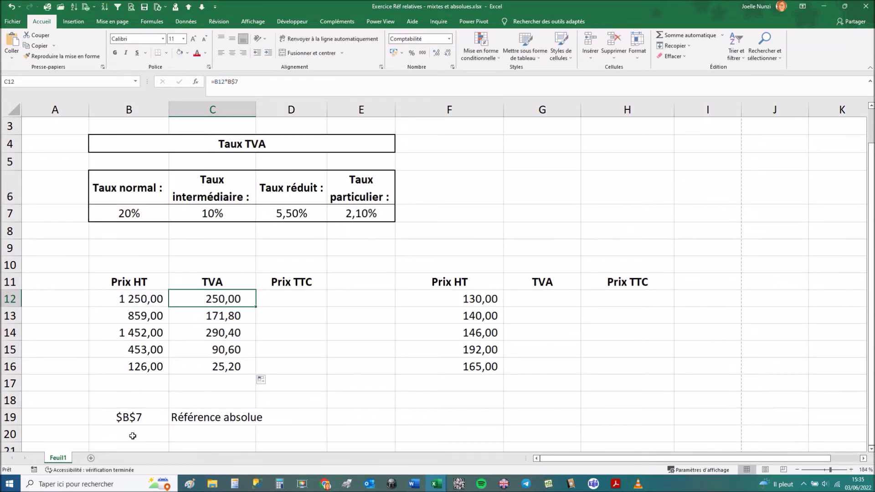
{"action": "left_click", "coordinate": [132, 433]}
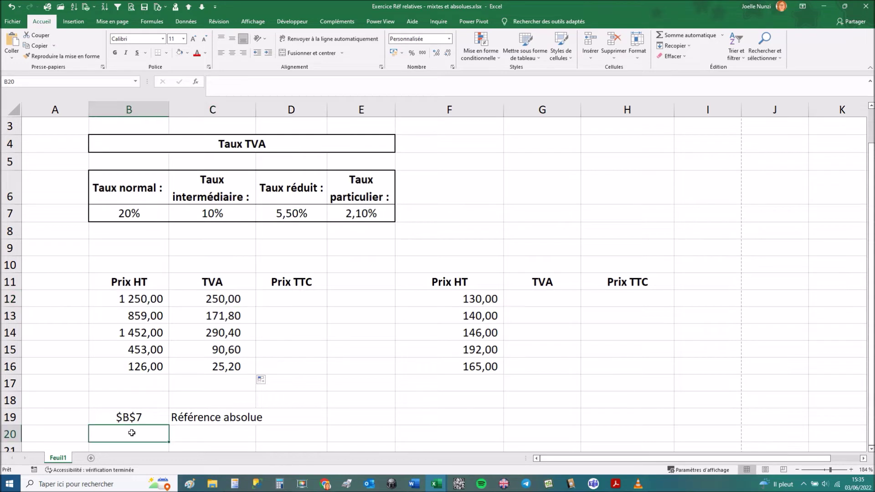
{"action": "left_click", "coordinate": [234, 54]}
{"action": "key", "text": "ctrl+v"}
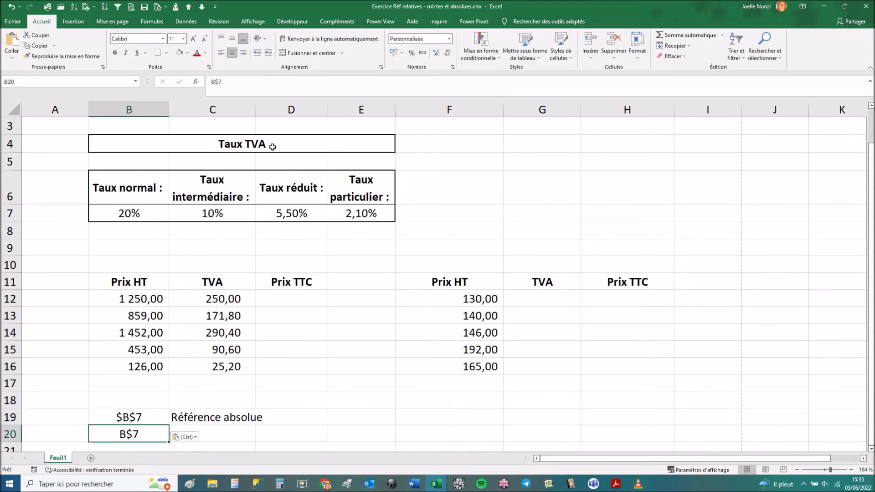
Enter the label "Référence mixte" in C20.
{"action": "left_click", "coordinate": [216, 437]}
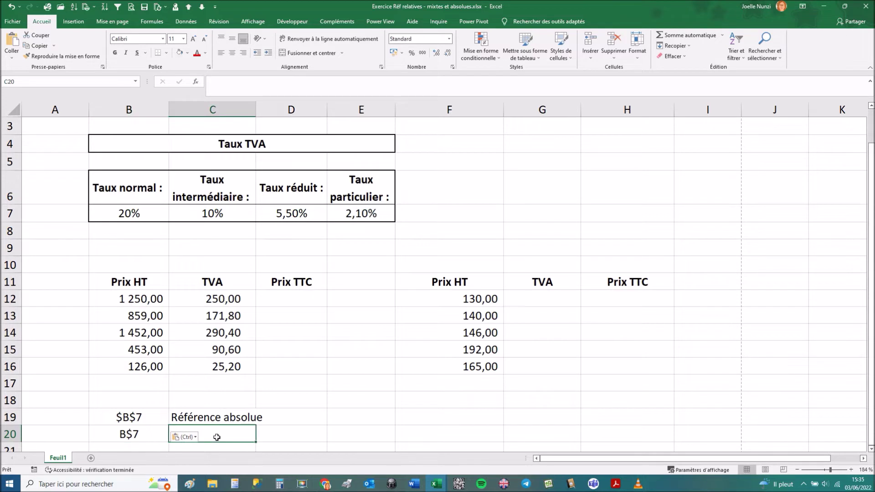
{"action": "type", "text": "Référence m"}
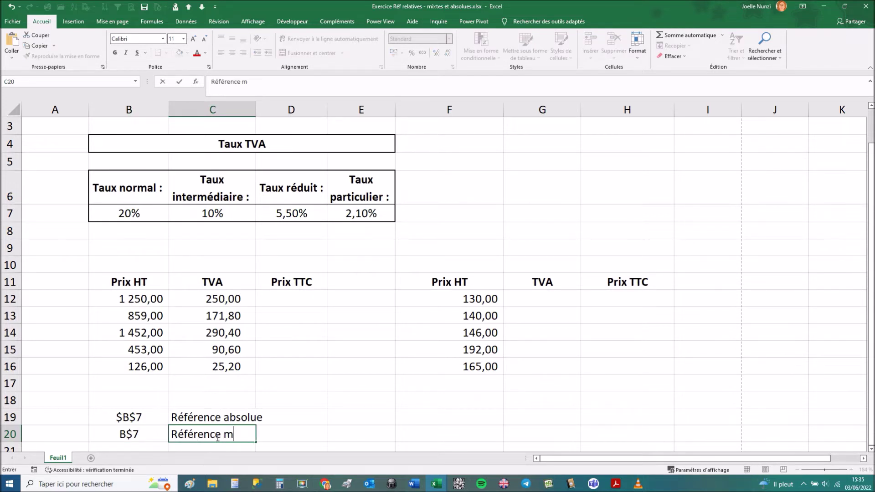
{"action": "type", "text": "ixte"}
{"action": "key", "text": "Return"}
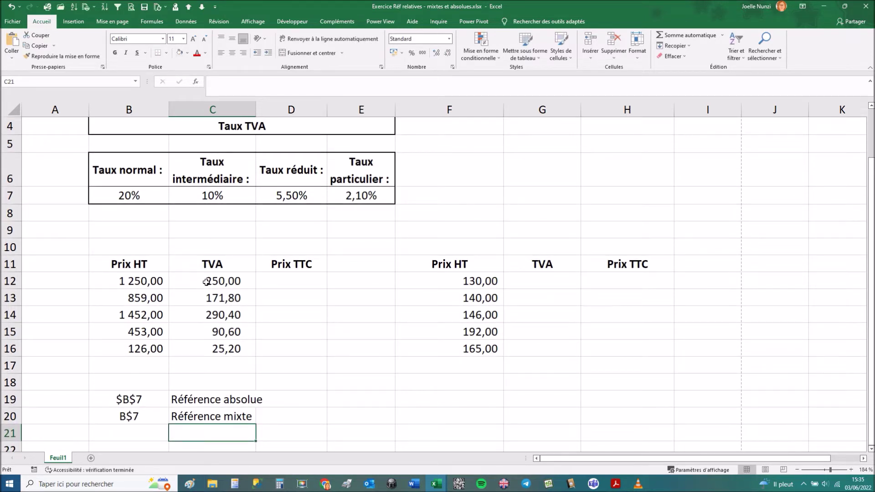
Clear the TVA formulas in C12:C16 and enter =B12*B7 in C12, leaving the normal rate as a relative reference.
{"action": "left_click_drag", "start_coordinate": [207, 281], "coordinate": [206, 350]}
{"action": "key", "text": "Delete"}
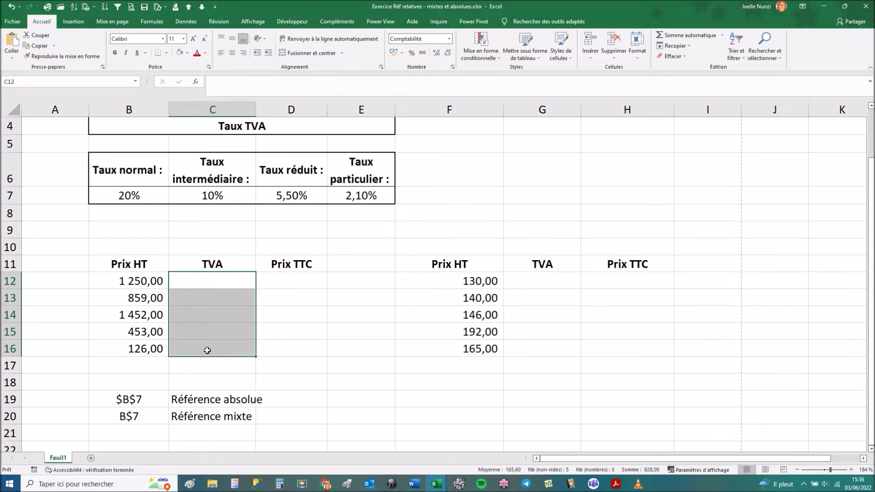
{"action": "left_click", "coordinate": [203, 276]}
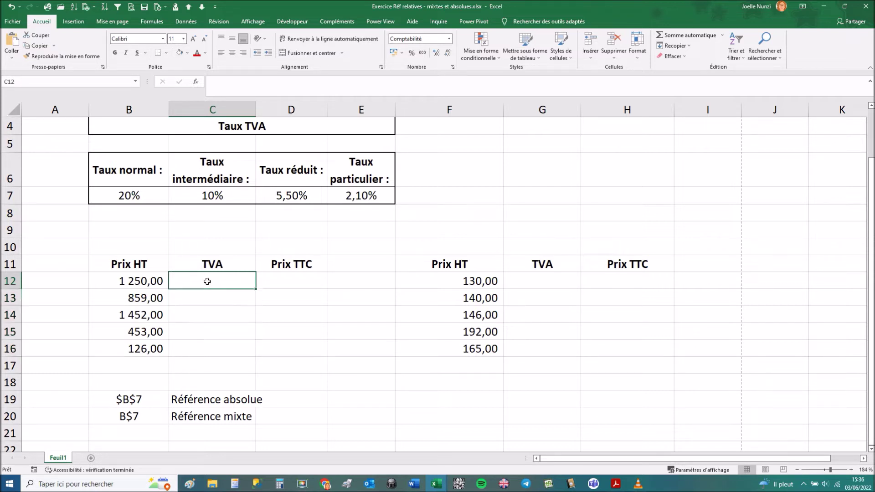
{"action": "type", "text": "="}
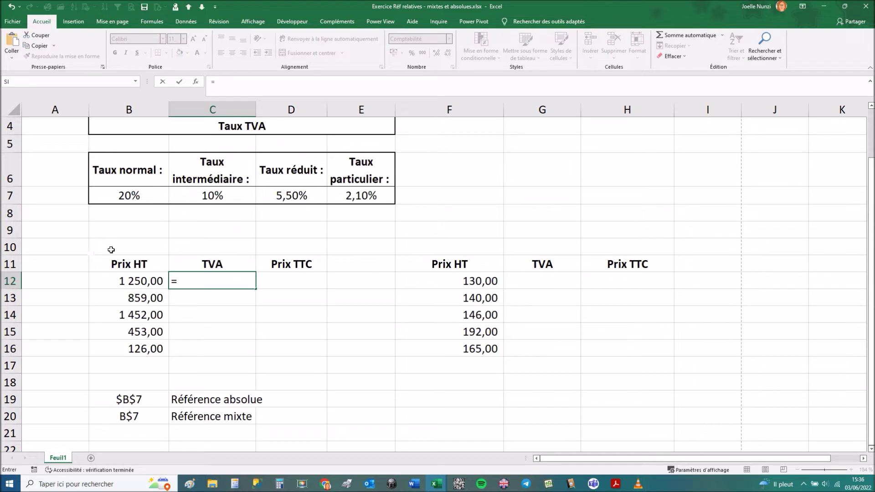
{"action": "left_click", "coordinate": [122, 281]}
{"action": "type", "text": "*"}
{"action": "left_click", "coordinate": [132, 193]}
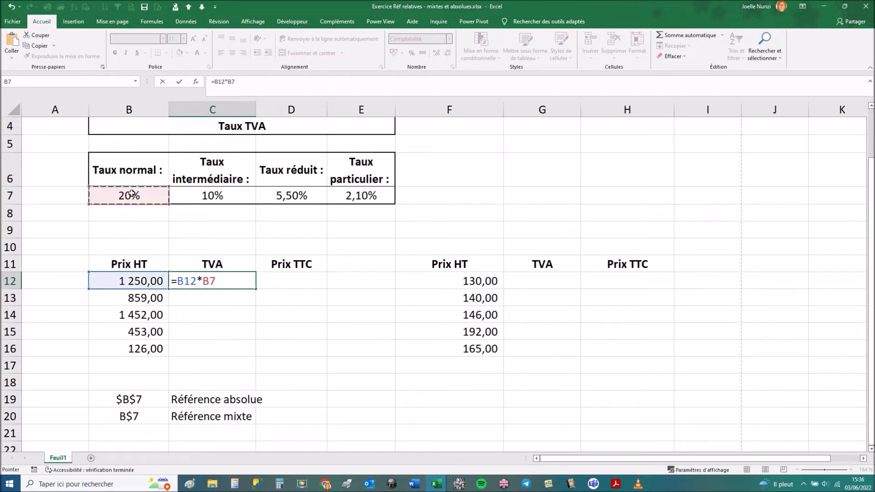
{"action": "key", "text": "Return"}
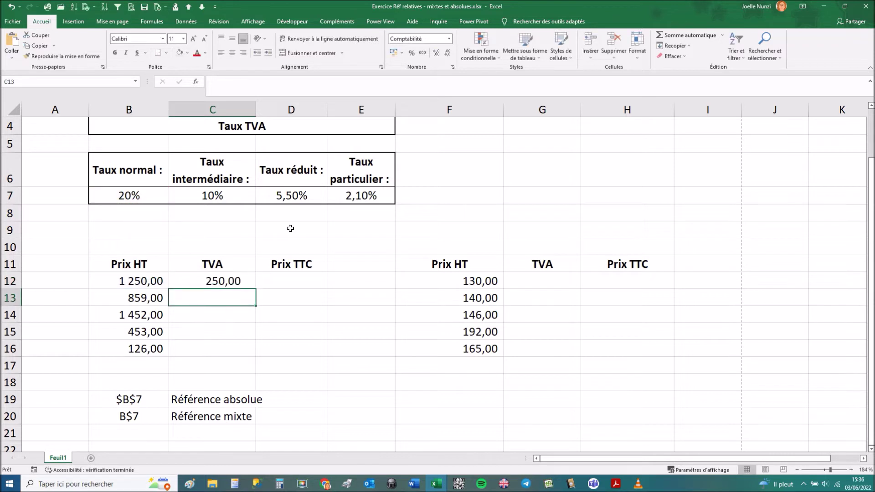
Copy the relative reference B7 from the formula in C12 and paste it as centred text into B21.
{"action": "left_click", "coordinate": [227, 283]}
{"action": "left_click_drag", "start_coordinate": [227, 85], "coordinate": [238, 83]}
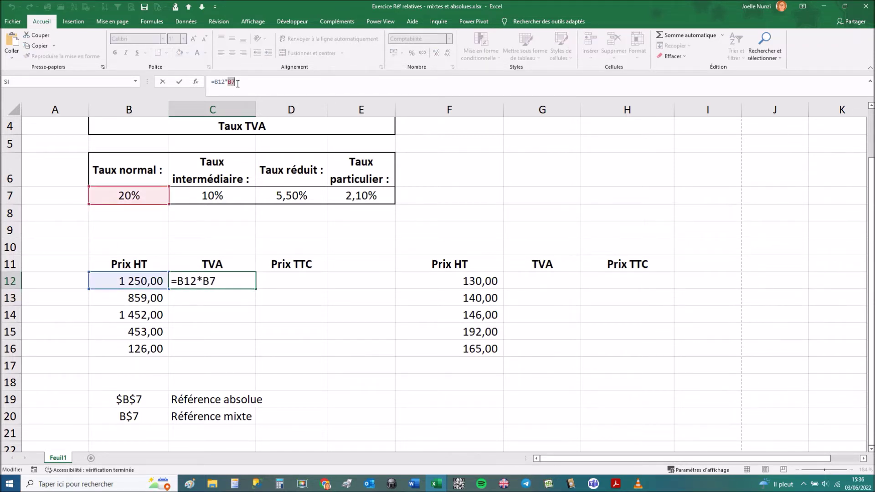
{"action": "key", "text": "Escape"}
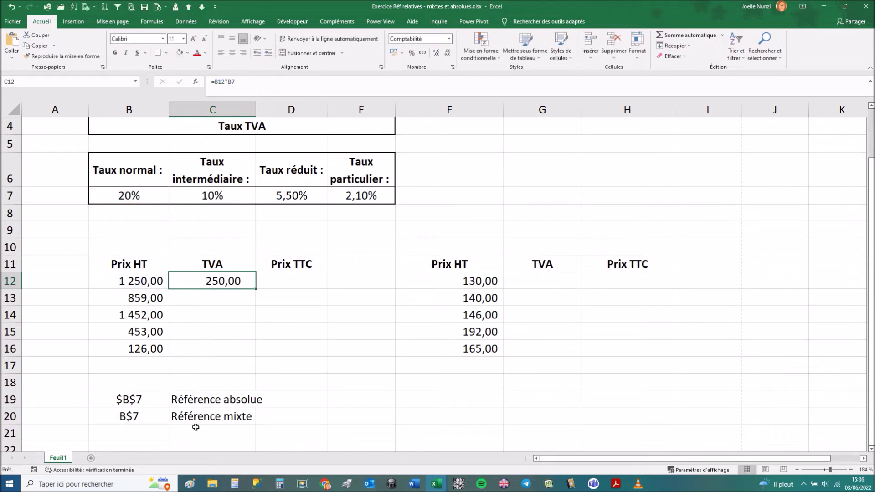
{"action": "left_click", "coordinate": [144, 435]}
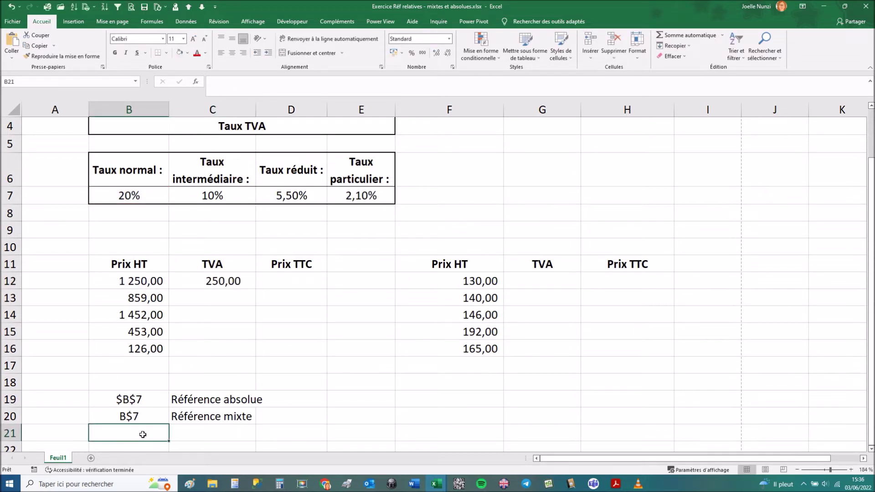
{"action": "type", "text": "B7"}
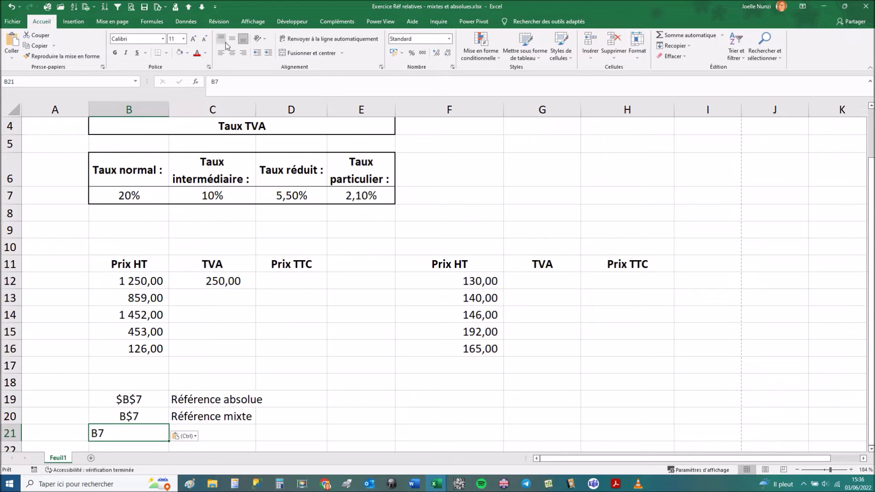
{"action": "left_click", "coordinate": [234, 57]}
Enter the label "Référence relative" in C21 and widen column C slightly to fit it.
{"action": "left_click", "coordinate": [209, 433]}
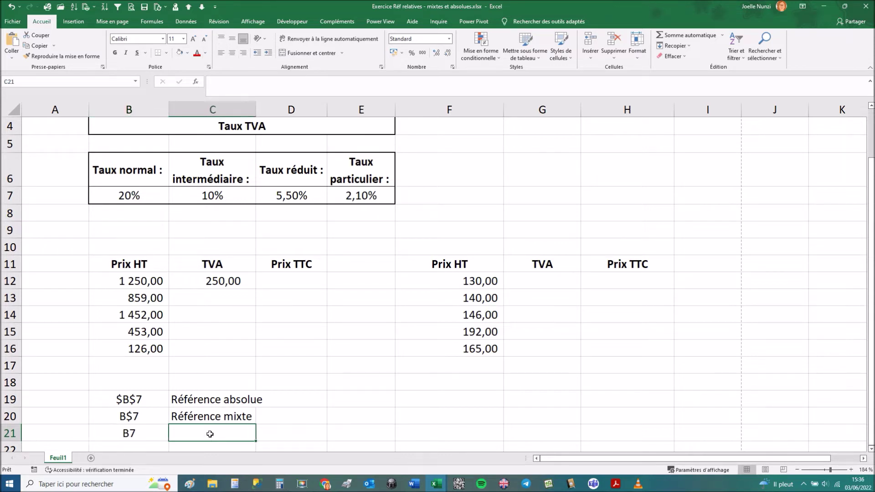
{"action": "type", "text": "Référence relative"}
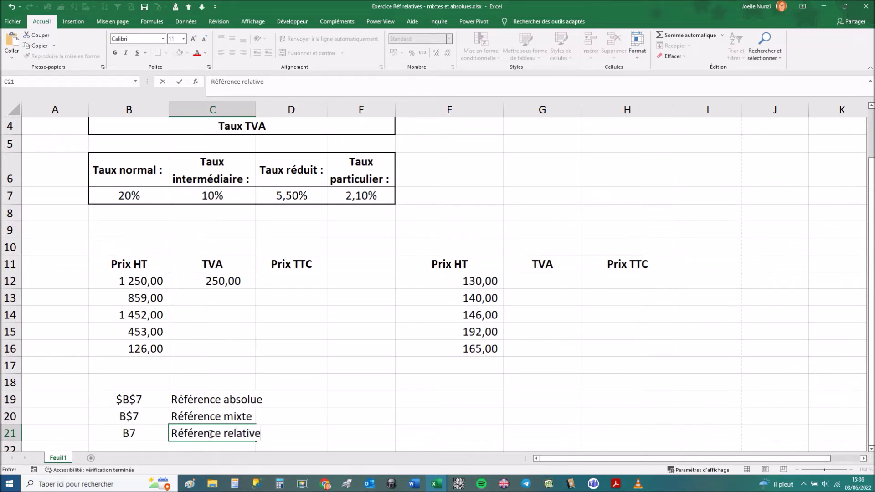
{"action": "key", "text": "Return"}
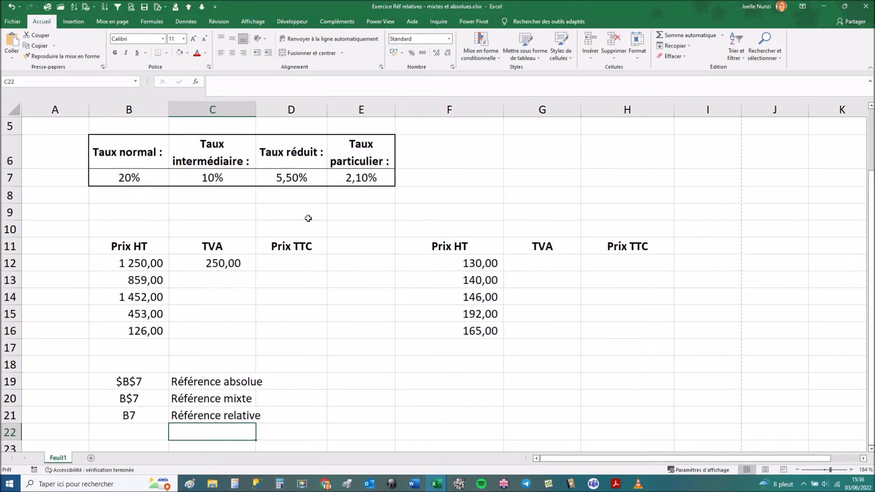
{"action": "left_click_drag", "start_coordinate": [254, 109], "coordinate": [260, 109]}
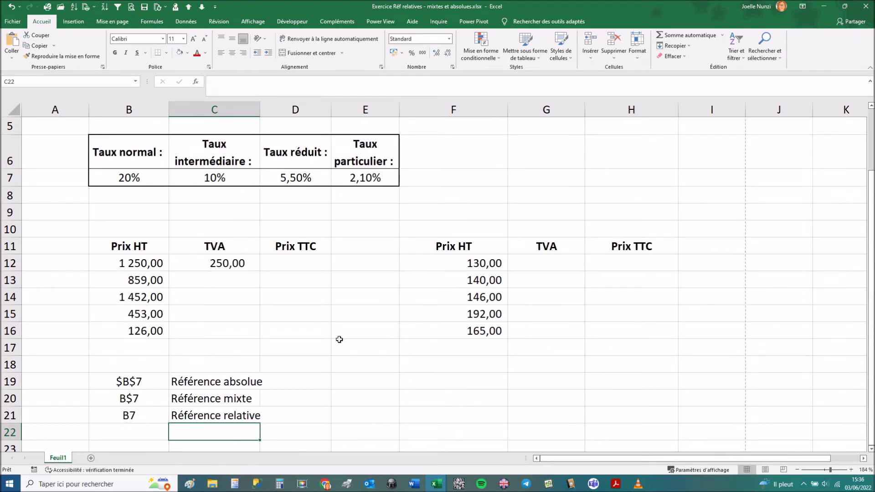
{"action": "scroll", "coordinate": [340, 339], "scroll_direction": "up", "scroll_amount": 1}
{"action": "scroll", "coordinate": [337, 340], "scroll_direction": "down", "scroll_amount": 1}
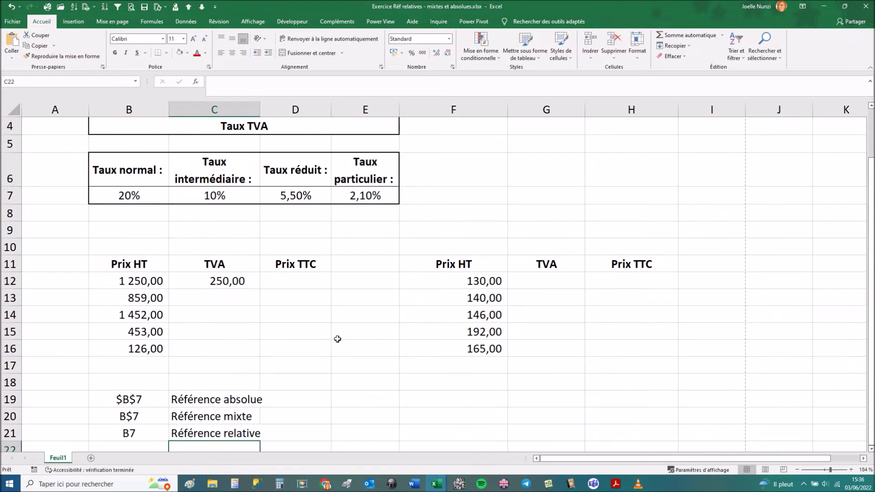
{"action": "left_click", "coordinate": [337, 339]}
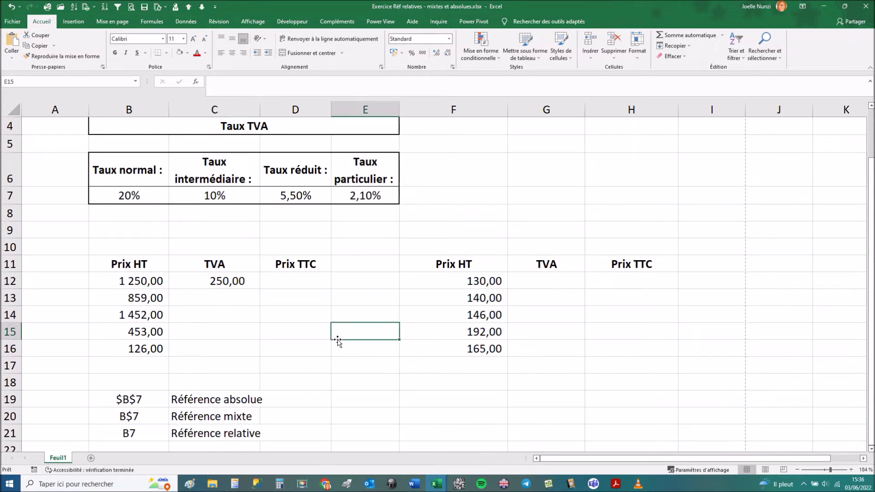
Clear the TVA formula in C12 and create names for the rates in B6:E7 from the top row.
{"action": "left_click", "coordinate": [221, 283]}
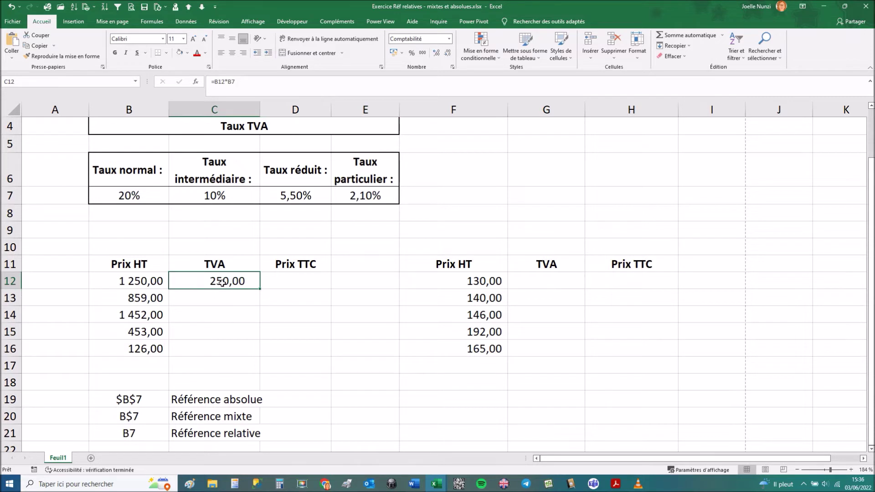
{"action": "key", "text": "Delete"}
{"action": "left_click_drag", "start_coordinate": [123, 173], "coordinate": [351, 193]}
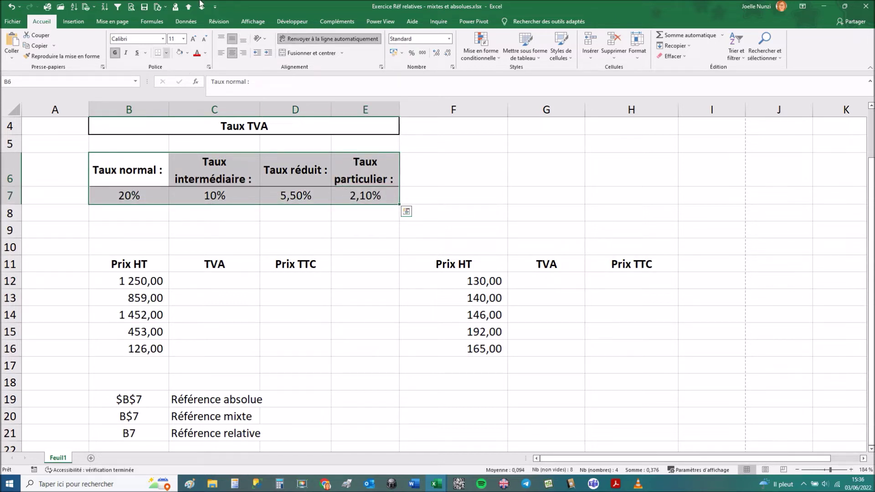
{"action": "left_click", "coordinate": [151, 22]}
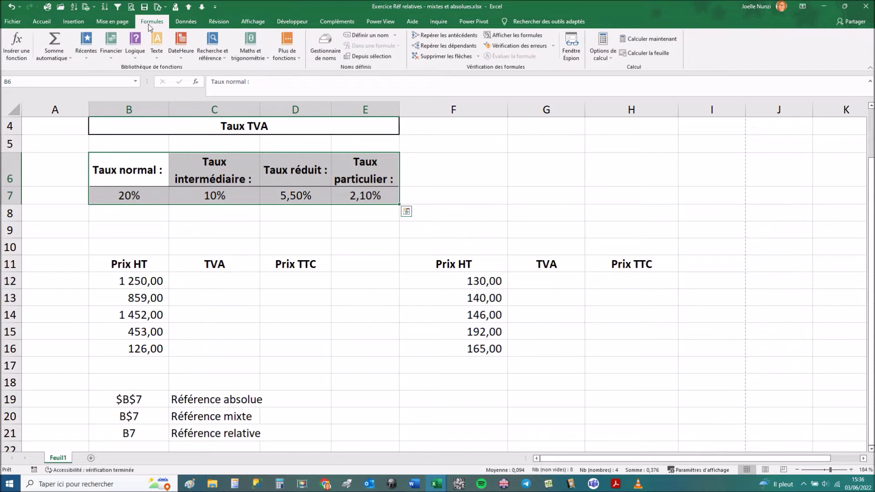
{"action": "left_click", "coordinate": [368, 57]}
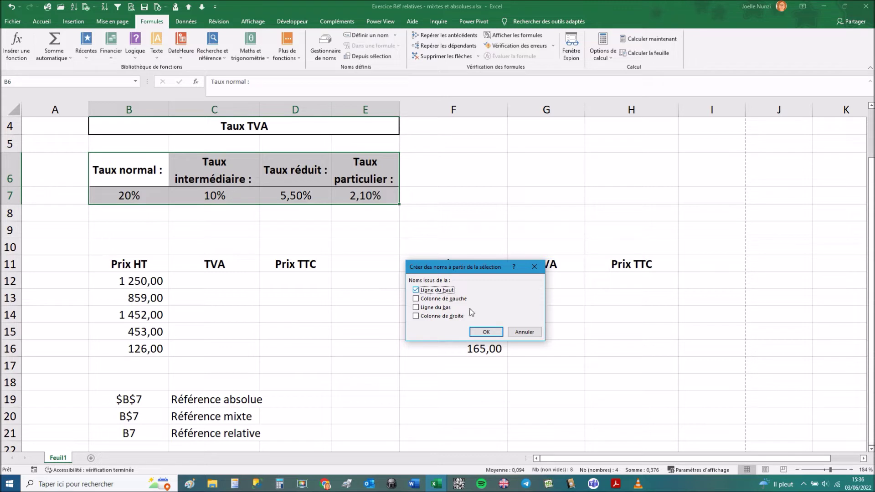
{"action": "left_click", "coordinate": [476, 331]}
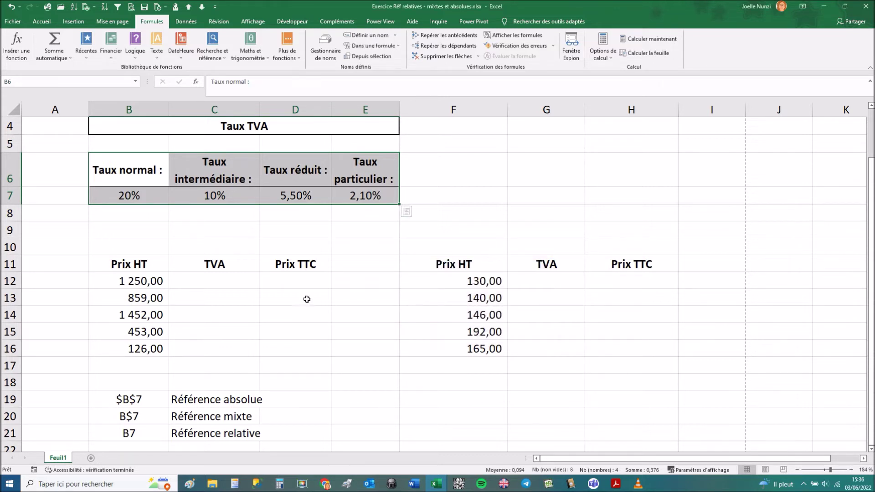
Check which cells the names Taux_normal, Taux_intermédiaire, Taux_particulier and Taux_réduit refer to.
{"action": "left_click", "coordinate": [292, 313]}
{"action": "left_click", "coordinate": [136, 81]}
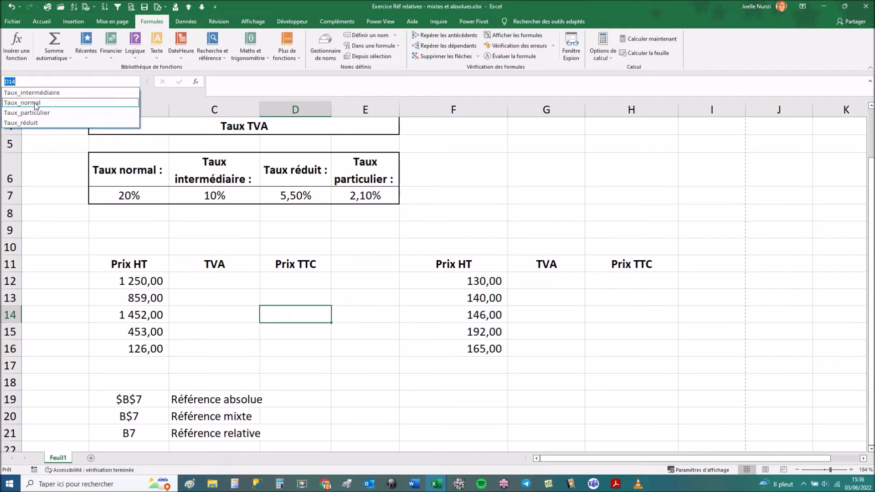
{"action": "left_click", "coordinate": [37, 102]}
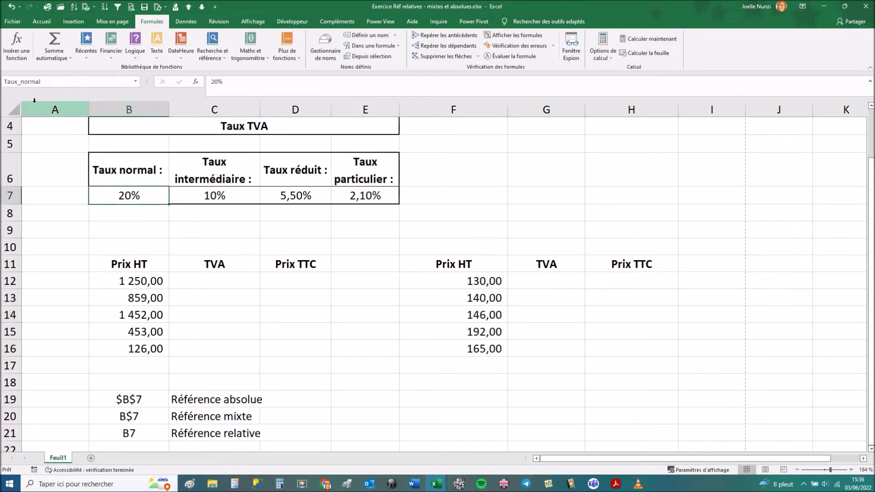
{"action": "left_click", "coordinate": [135, 81]}
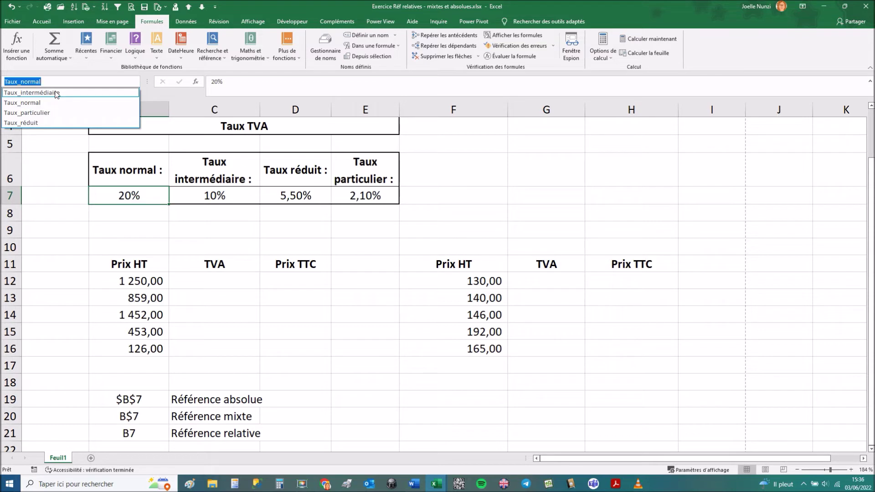
{"action": "left_click", "coordinate": [56, 93]}
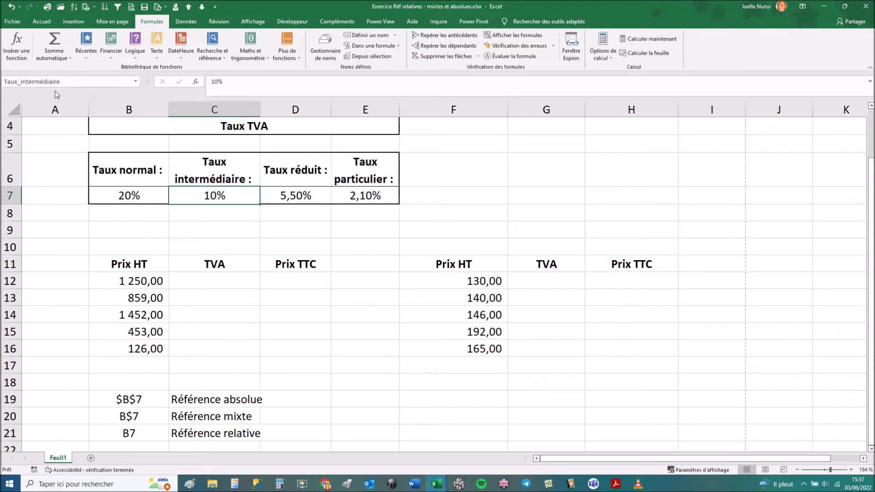
{"action": "left_click", "coordinate": [136, 82]}
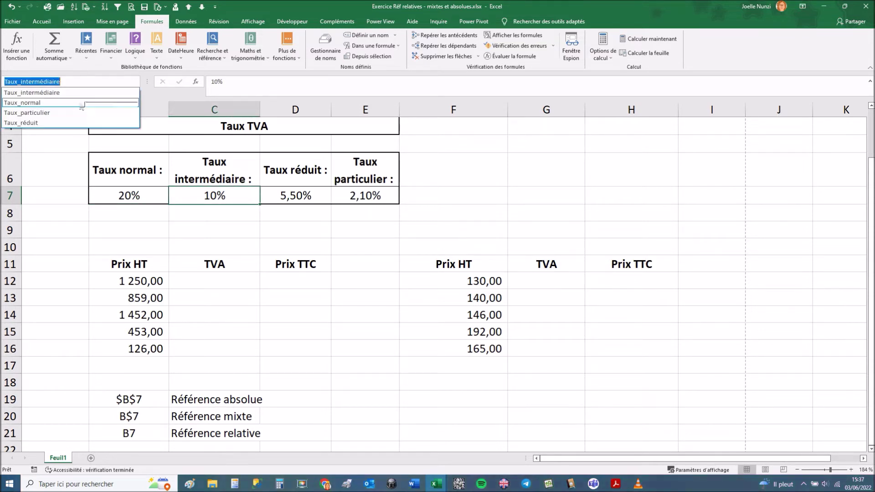
{"action": "left_click", "coordinate": [38, 115]}
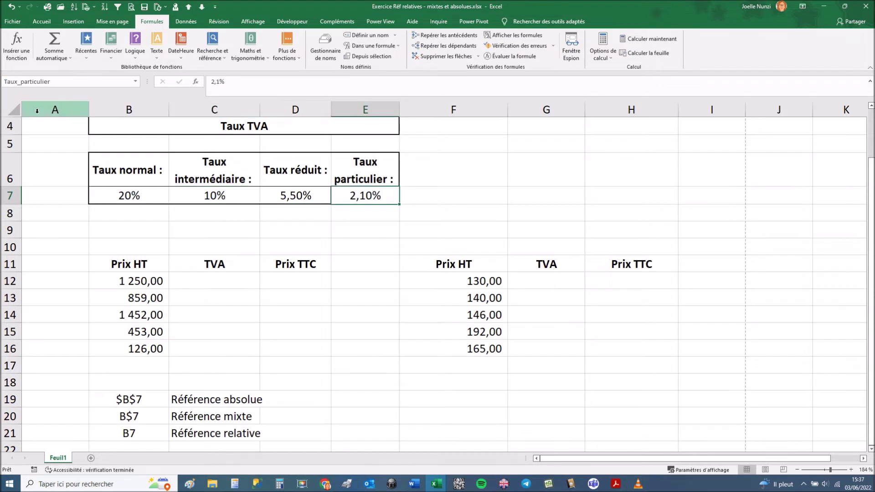
{"action": "left_click", "coordinate": [134, 82]}
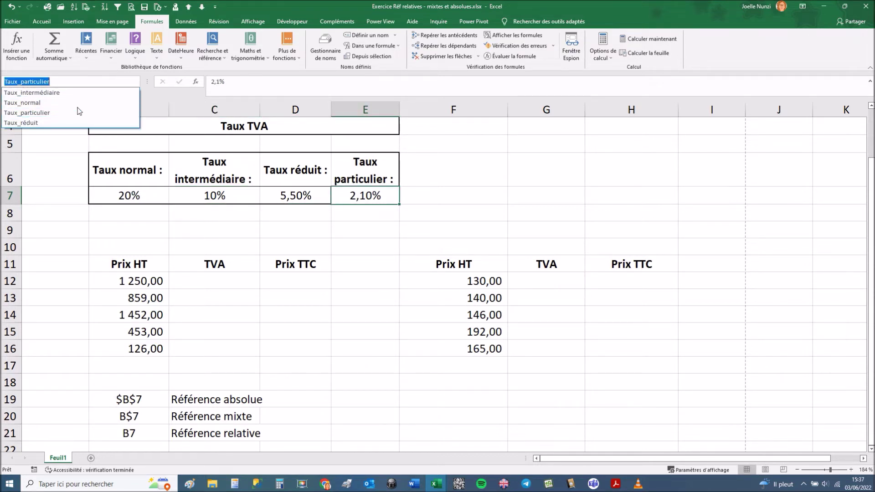
{"action": "left_click", "coordinate": [36, 124]}
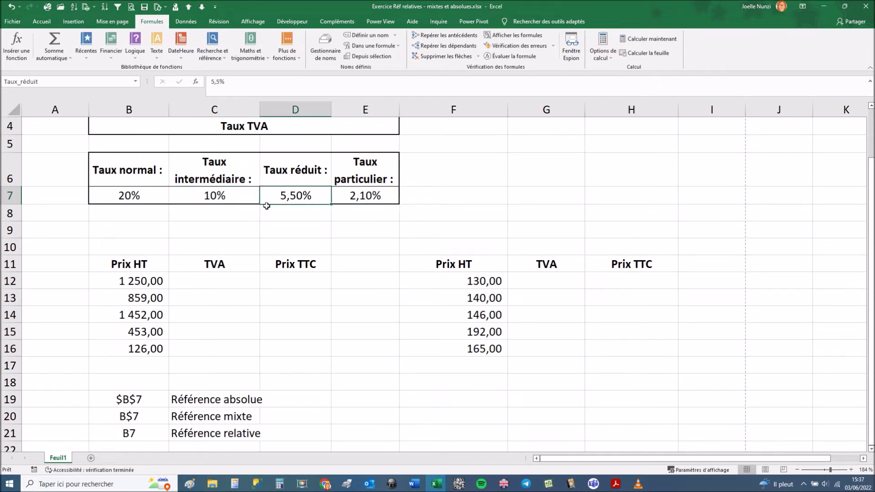
Enter =B12*Taux_normal in C12, choosing the rate from the defined names, and fill the formula down to C16.
{"action": "left_click", "coordinate": [224, 283]}
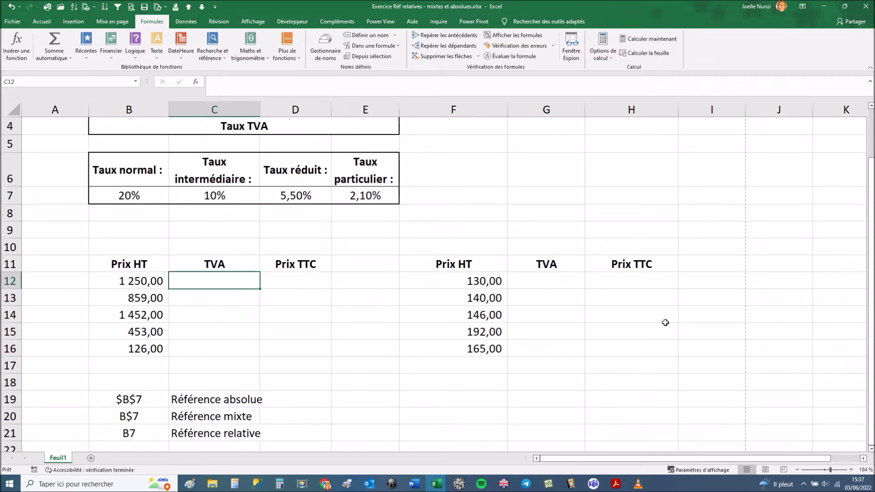
{"action": "type", "text": "="}
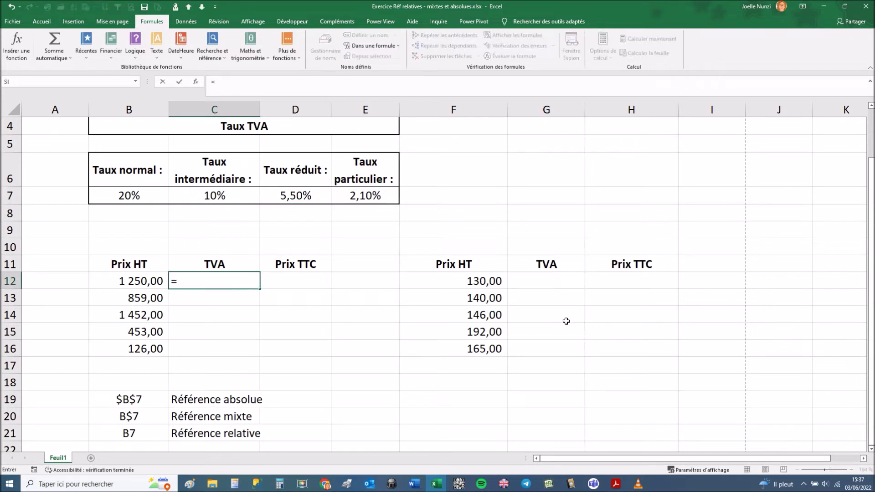
{"action": "left_click", "coordinate": [129, 282]}
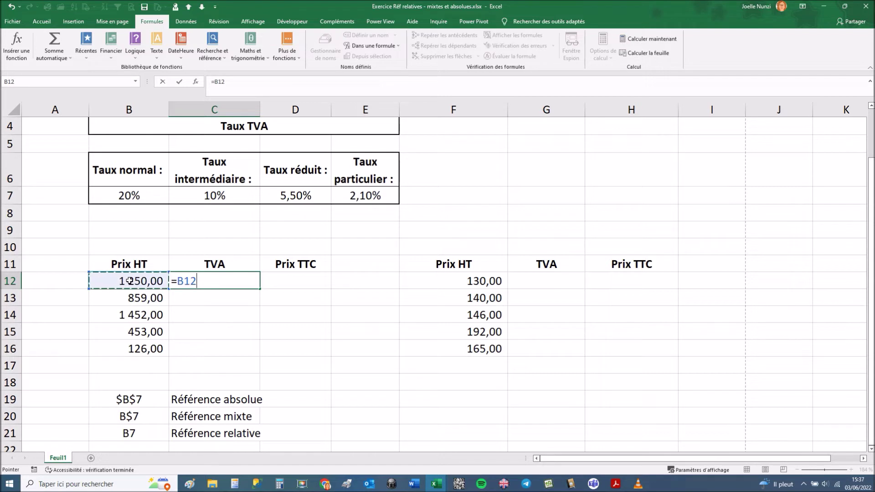
{"action": "type", "text": "*"}
{"action": "key", "text": "F3"}
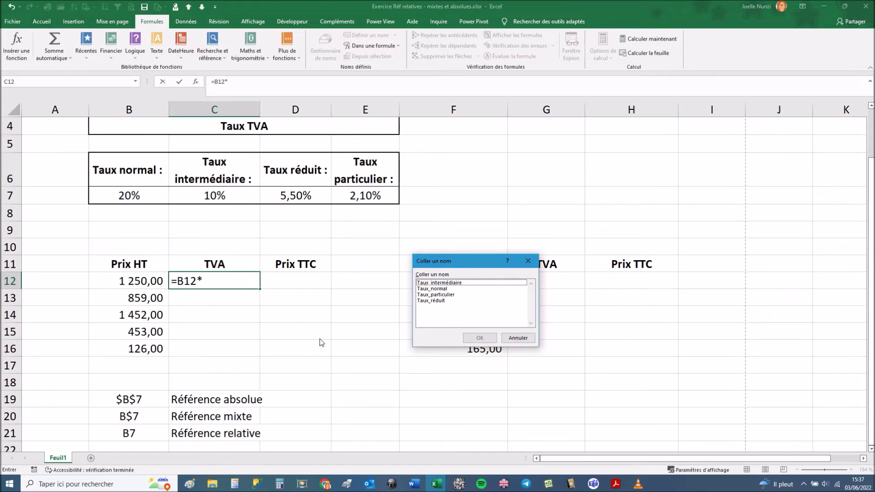
{"action": "left_click_drag", "start_coordinate": [476, 264], "coordinate": [354, 284]}
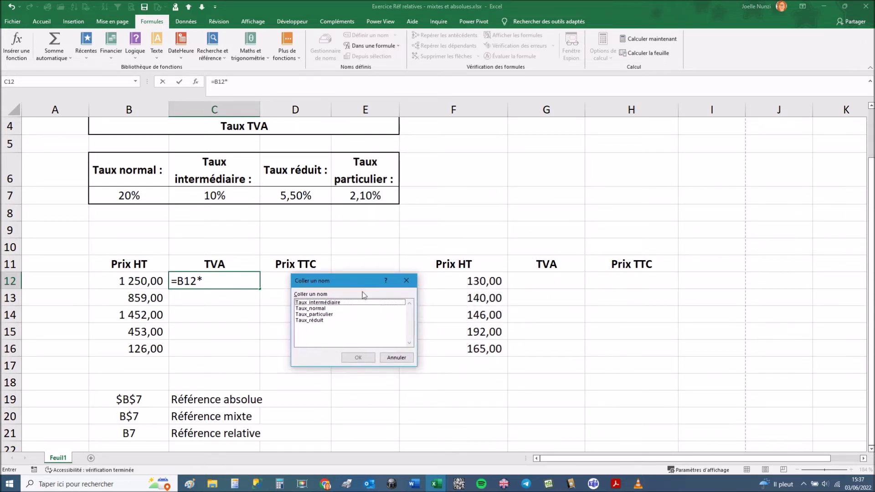
{"action": "left_click", "coordinate": [311, 308]}
{"action": "left_click", "coordinate": [360, 356]}
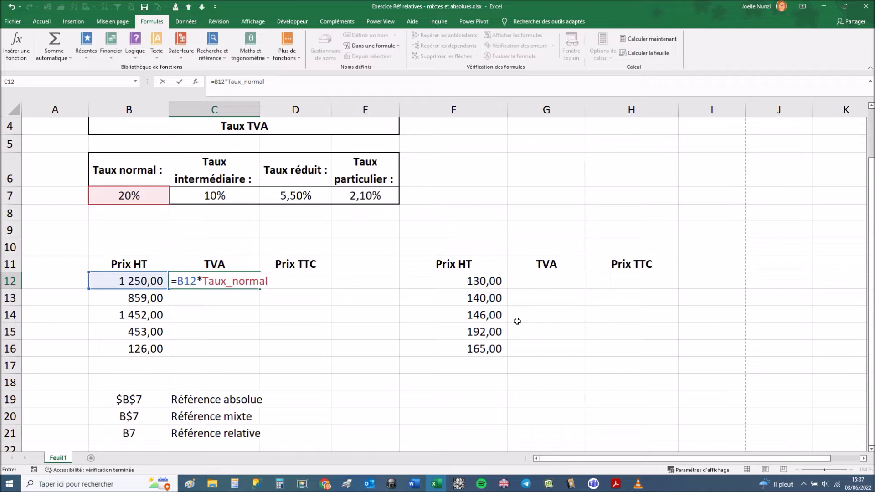
{"action": "key", "text": "Return"}
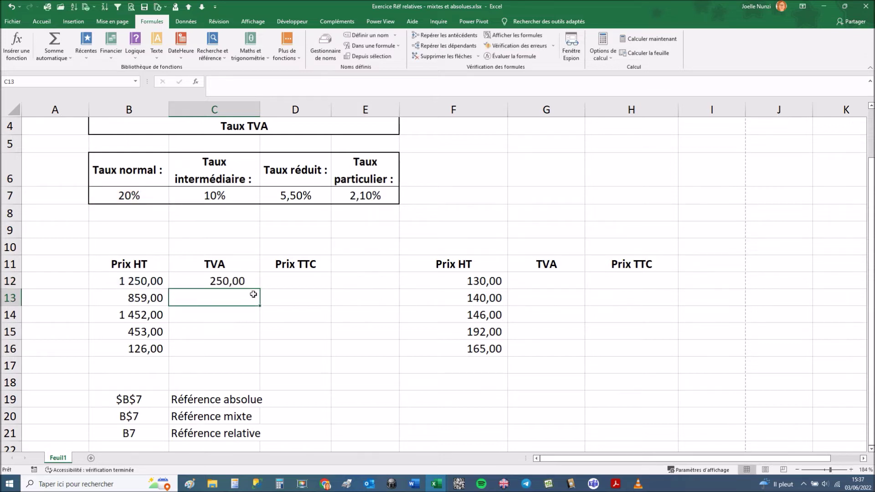
{"action": "left_click", "coordinate": [250, 279]}
{"action": "left_click_drag", "start_coordinate": [261, 290], "coordinate": [260, 357]}
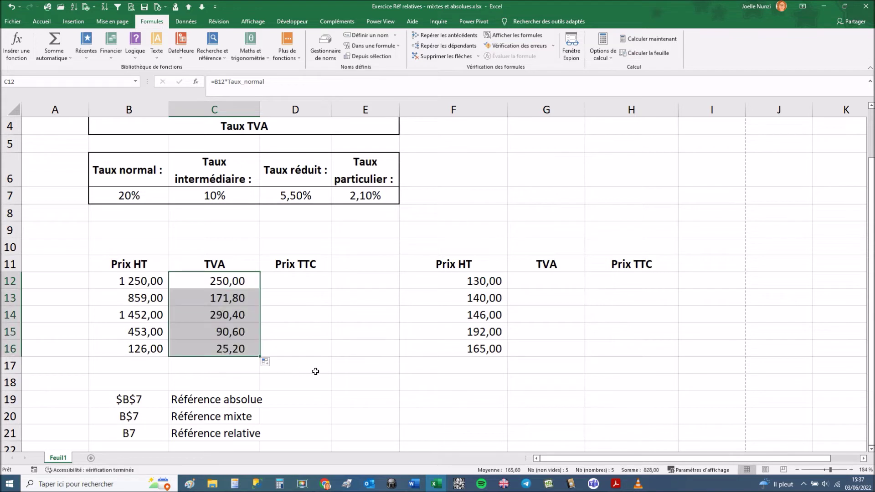
Calculate the Prix TTC in D12 with =B12+C12 and fill the formula down to D16.
{"action": "left_click", "coordinate": [315, 285]}
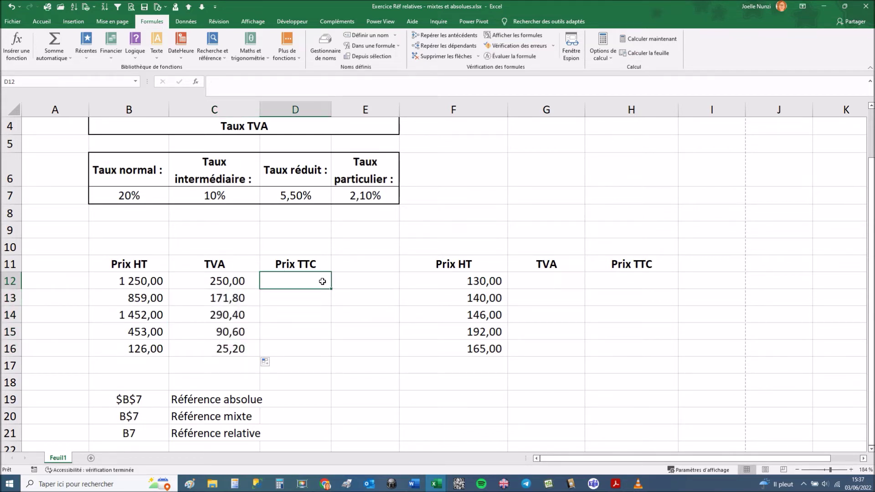
{"action": "type", "text": "="}
{"action": "left_click", "coordinate": [150, 281]}
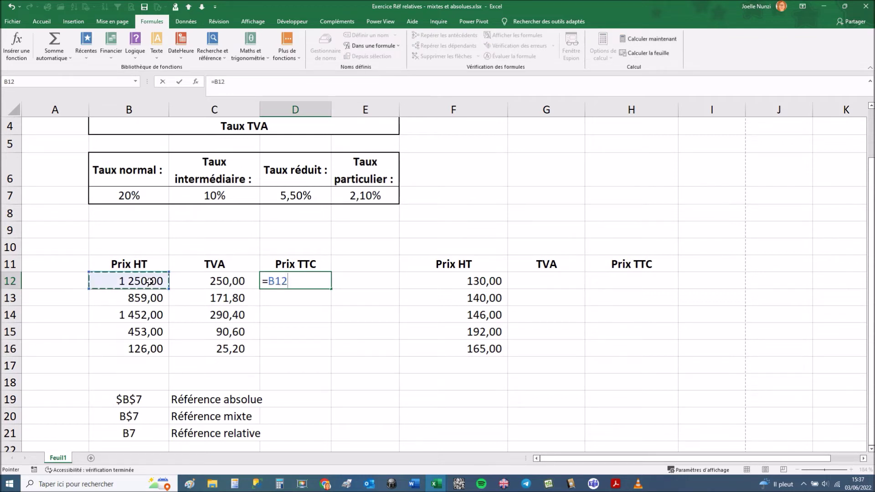
{"action": "type", "text": "+"}
{"action": "left_click", "coordinate": [225, 281]}
{"action": "key", "text": "Return"}
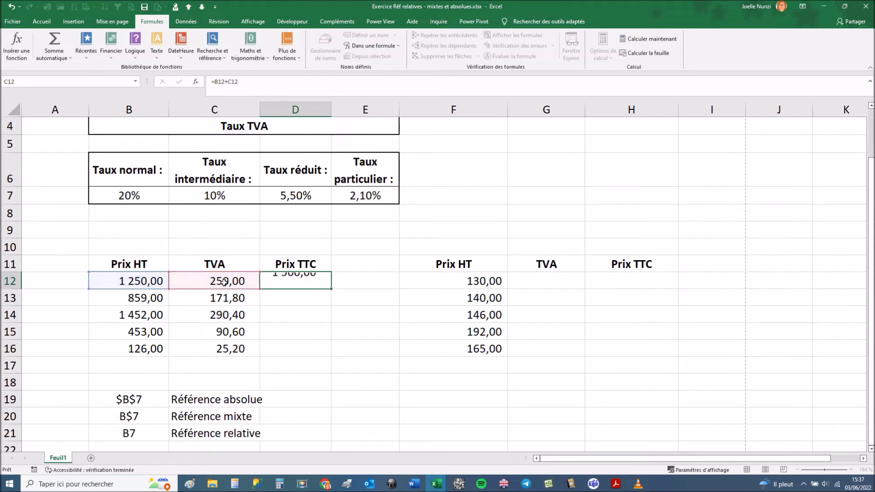
{"action": "left_click", "coordinate": [328, 282]}
{"action": "left_click_drag", "start_coordinate": [331, 288], "coordinate": [366, 366]}
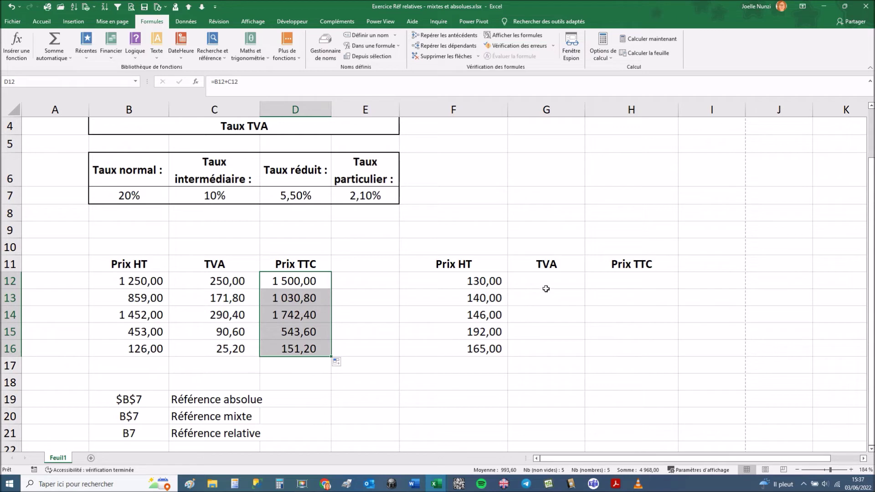
Enter =F12*Taux_intermédiaire in G12, choosing the rate from the defined names, and fill the formula down to G16.
{"action": "left_click", "coordinate": [549, 282]}
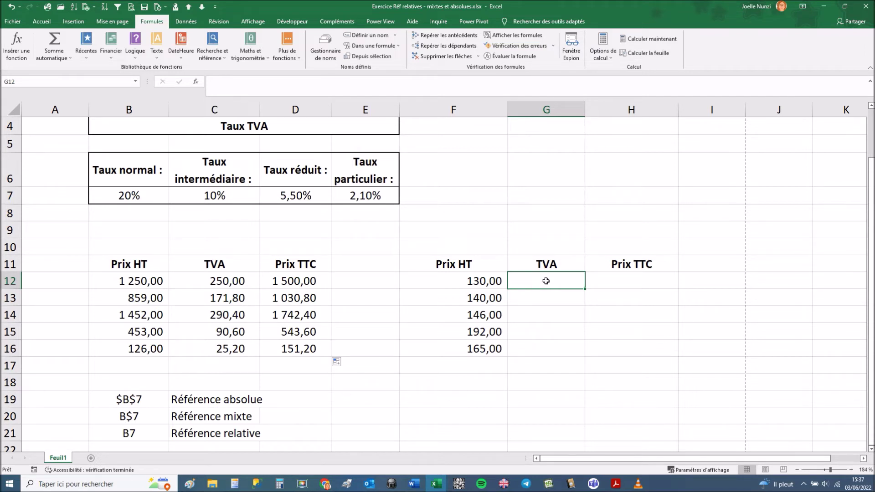
{"action": "type", "text": "="}
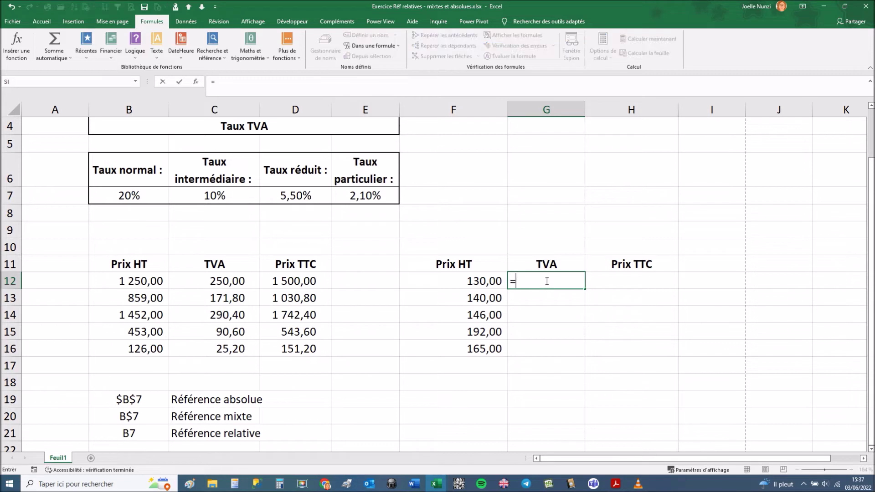
{"action": "left_click", "coordinate": [475, 281]}
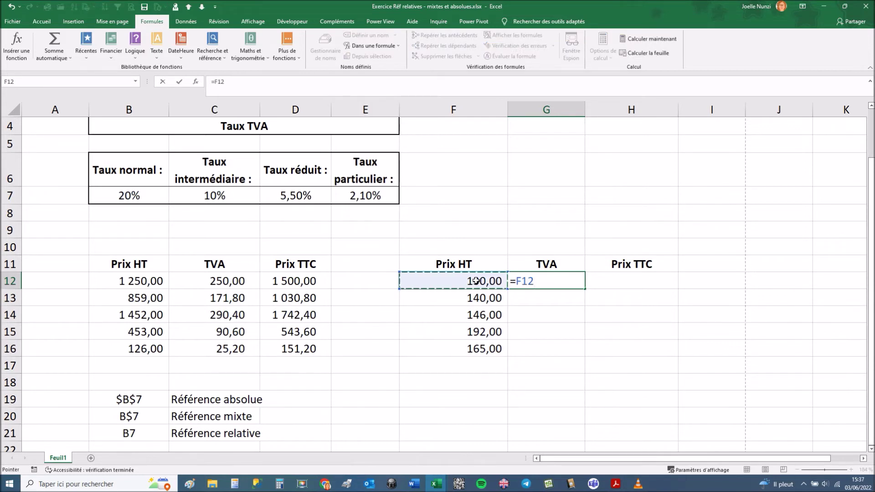
{"action": "type", "text": "*taux"}
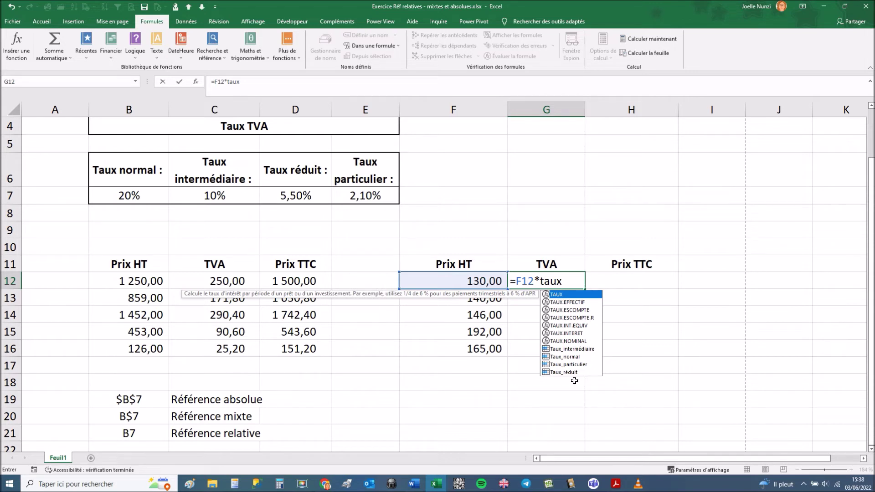
{"action": "double_click", "coordinate": [587, 349]}
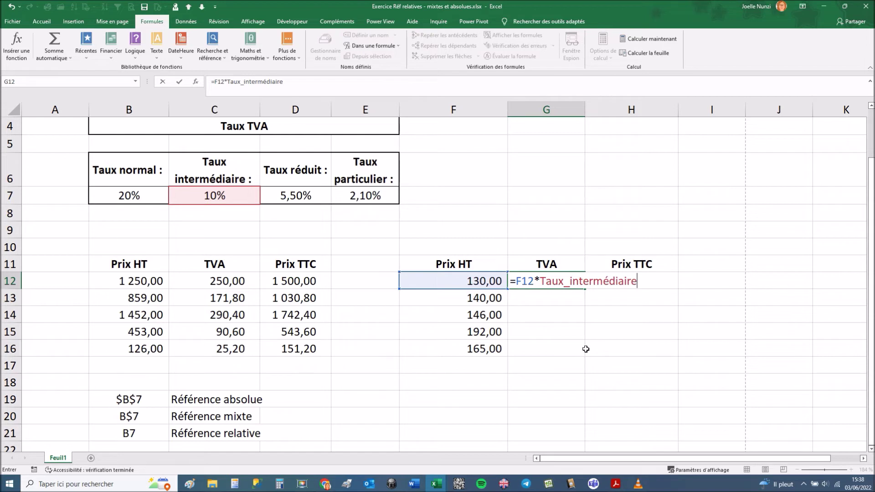
{"action": "left_click", "coordinate": [180, 82]}
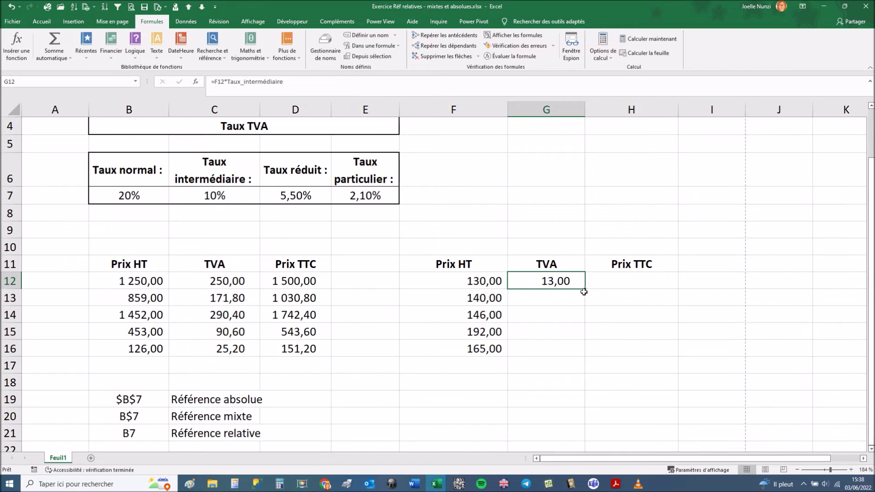
{"action": "left_click_drag", "start_coordinate": [584, 290], "coordinate": [583, 355]}
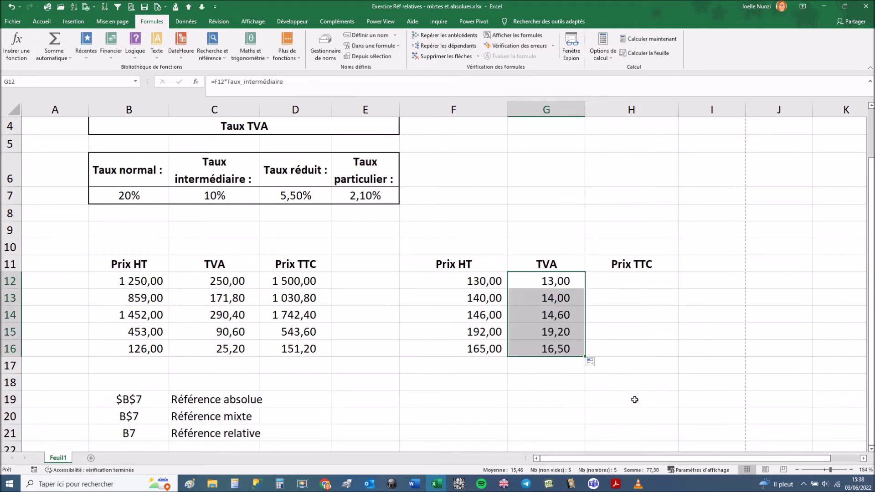
Calculate the Prix TTC in H12 with =F12+G12 and fill the formula down to H16.
{"action": "left_click", "coordinate": [650, 282]}
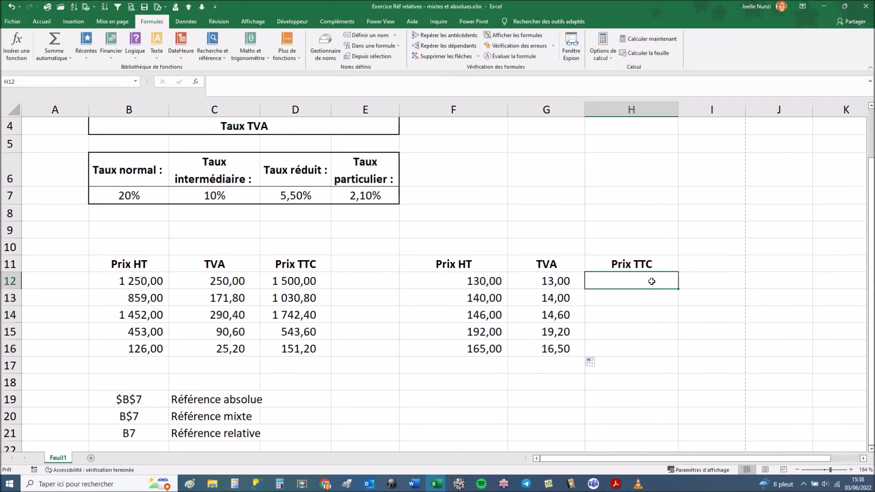
{"action": "type", "text": "="}
{"action": "left_click", "coordinate": [476, 280]}
{"action": "type", "text": "+"}
{"action": "left_click", "coordinate": [538, 281]}
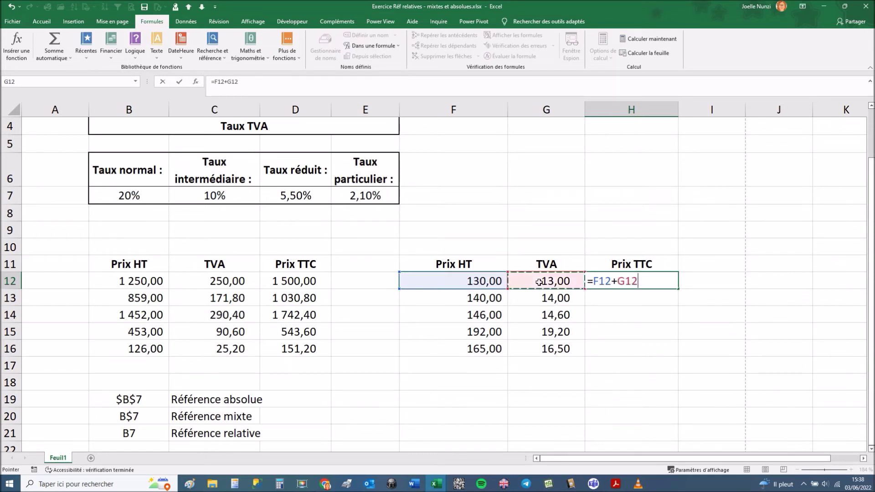
{"action": "key", "text": "Return"}
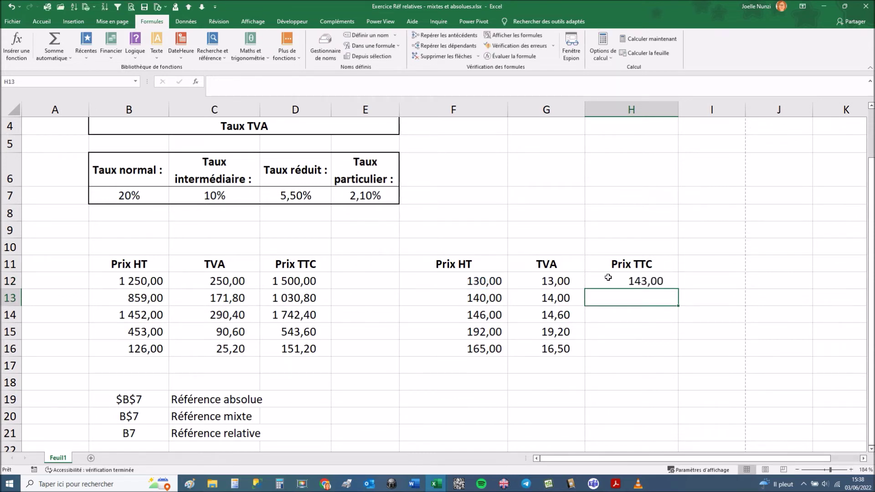
{"action": "left_click", "coordinate": [657, 281]}
{"action": "left_click_drag", "start_coordinate": [678, 289], "coordinate": [674, 352]}
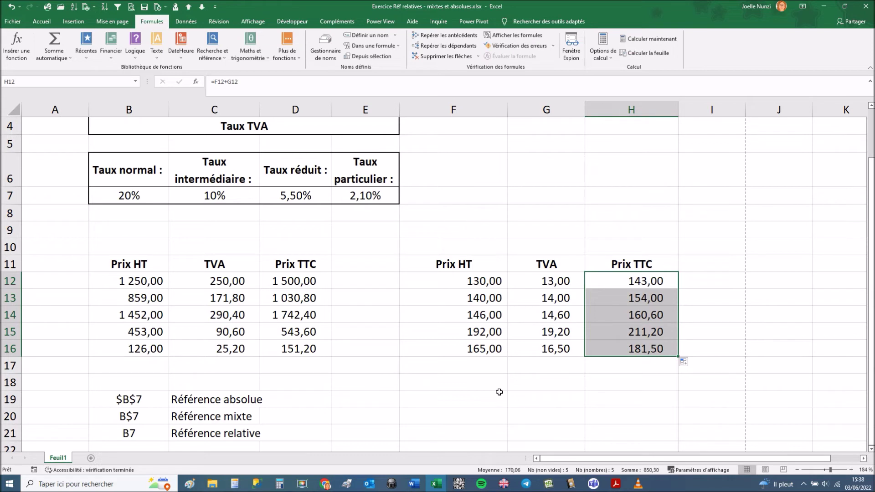
Check the list of names defined in the workbook.
{"action": "left_click", "coordinate": [136, 81]}
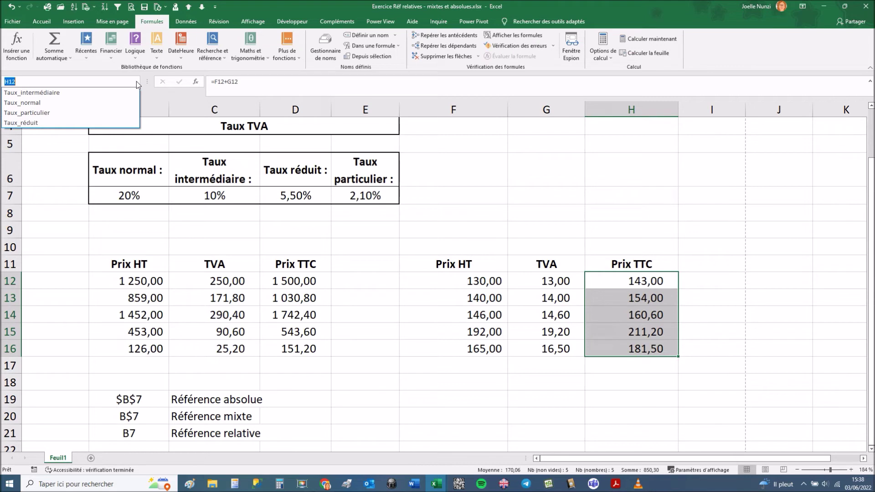
{"action": "left_click", "coordinate": [136, 82]}
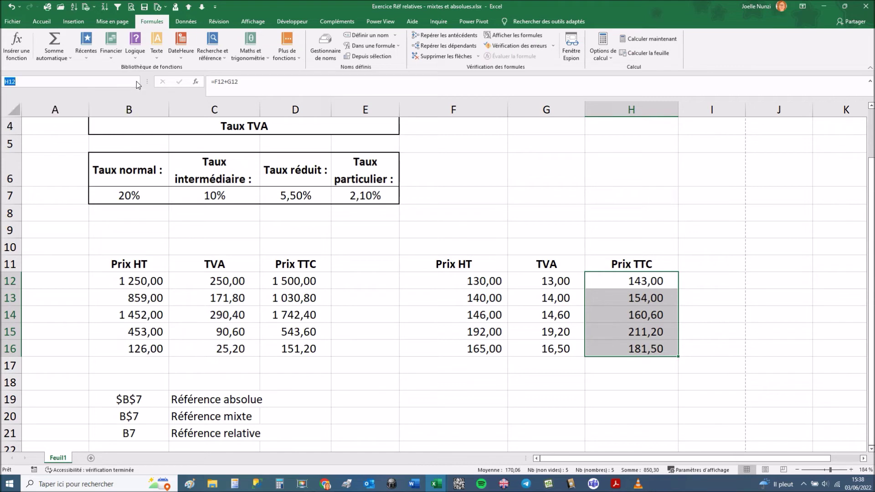
{"action": "left_click", "coordinate": [363, 313]}
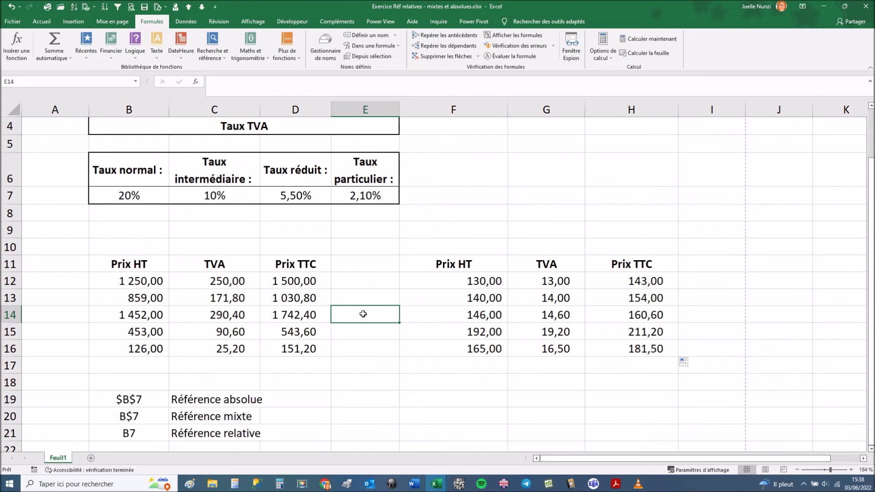
Insert a comment on the TVA header in C11, move its box above the Prix TTC header and reduce its height.
{"action": "left_click", "coordinate": [213, 264]}
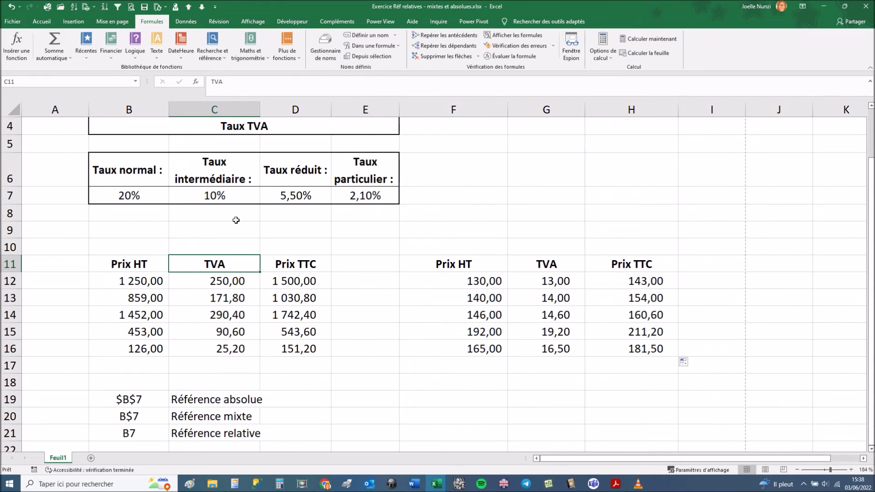
{"action": "left_click", "coordinate": [217, 21]}
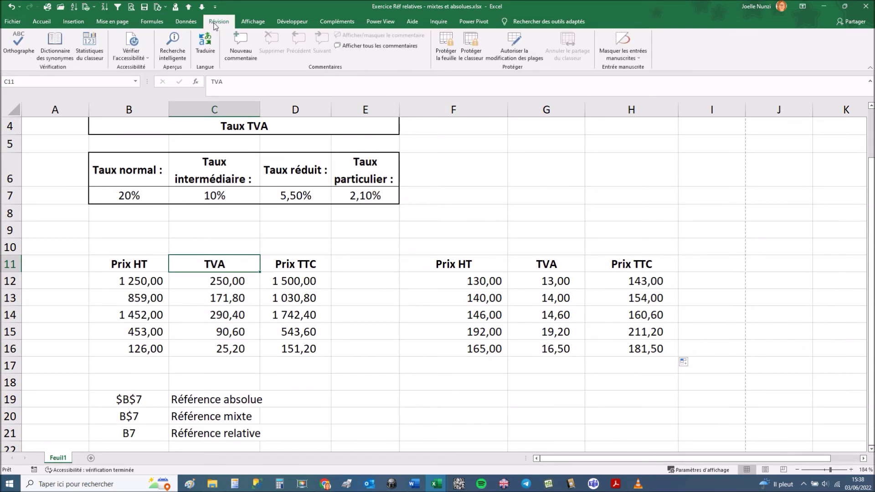
{"action": "left_click", "coordinate": [248, 63]}
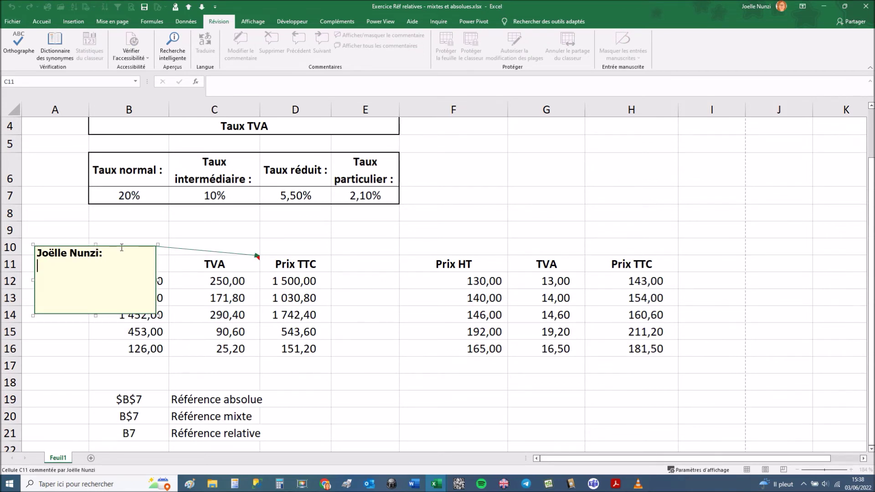
{"action": "left_click_drag", "start_coordinate": [120, 246], "coordinate": [396, 214]}
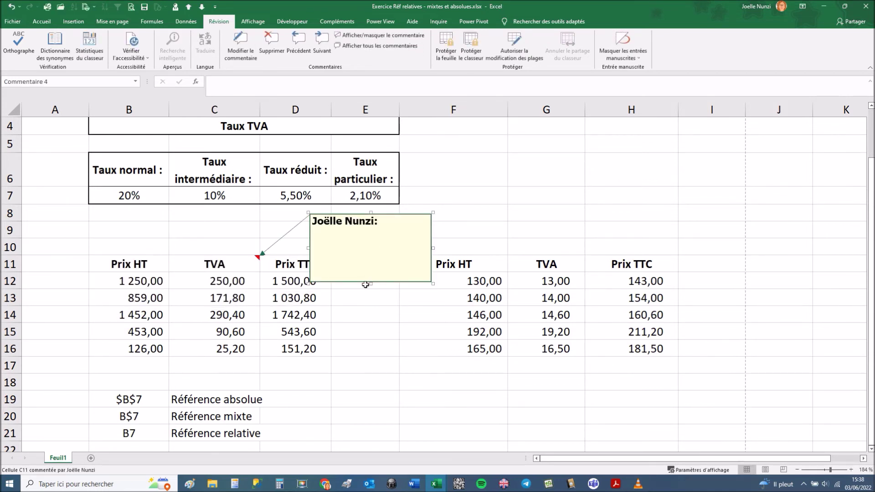
{"action": "left_click_drag", "start_coordinate": [371, 283], "coordinate": [371, 245]}
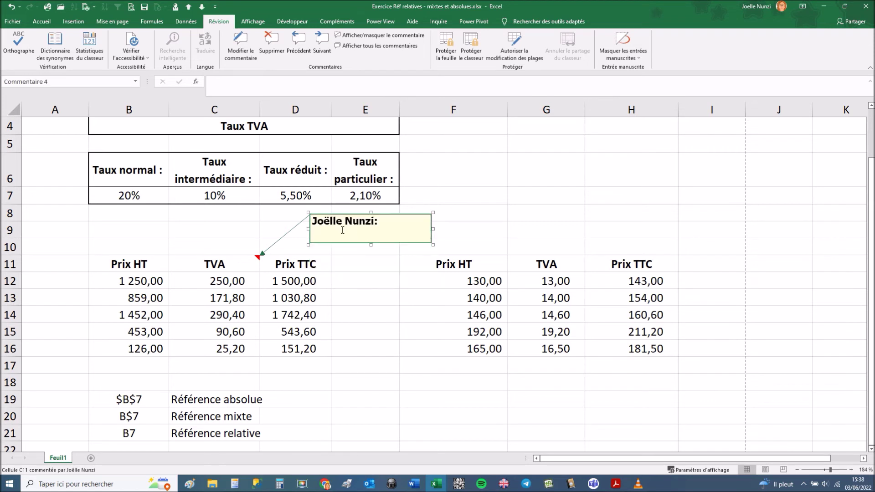
Write "TVA appliquée : 20%" in the C11 comment, below the author line.
{"action": "left_click", "coordinate": [329, 234]}
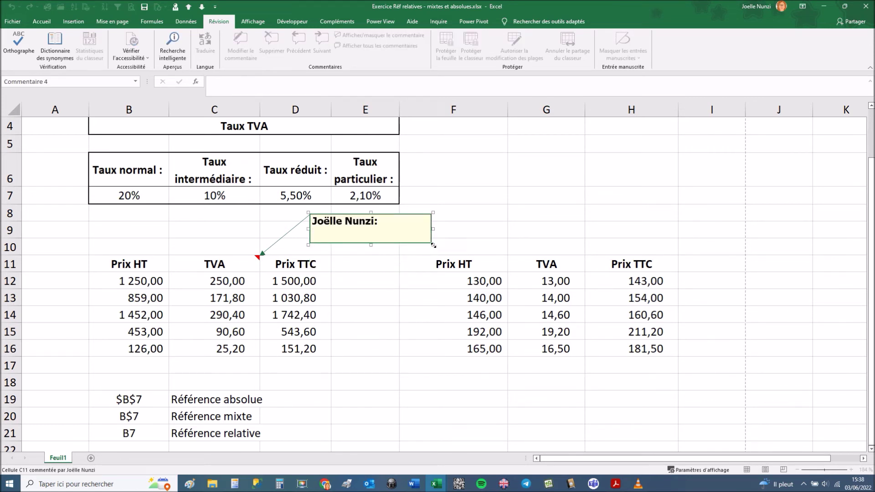
{"action": "type", "text": "TVA appliq"}
{"action": "key", "text": "BackSpace"}
{"action": "key", "text": "BackSpace"}
{"action": "type", "text": "iquée"}
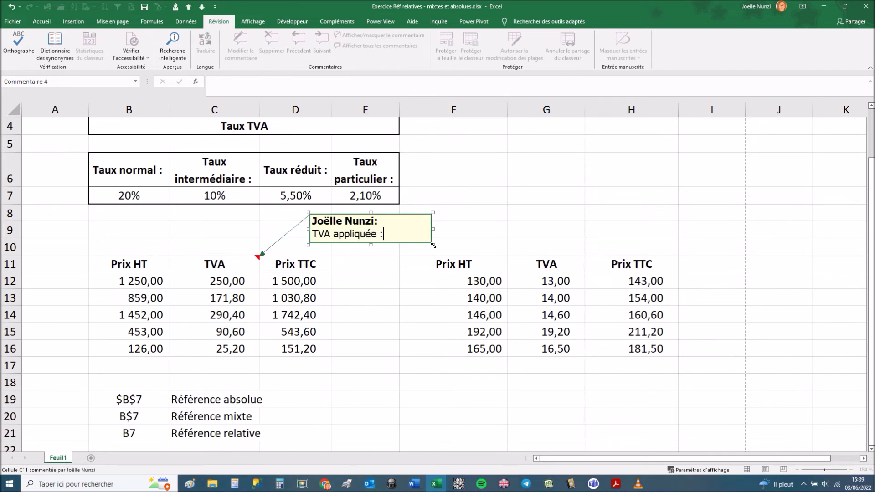
{"action": "type", "text": " : 20%"}
{"action": "left_click", "coordinate": [348, 291]}
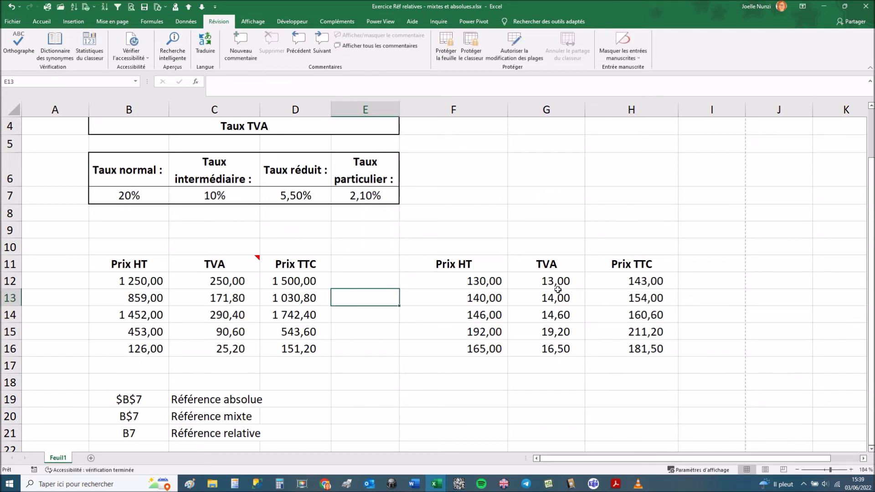
Insert a comment reading "TVA appliquée : 10%" on the TVA header in G11.
{"action": "left_click", "coordinate": [559, 266]}
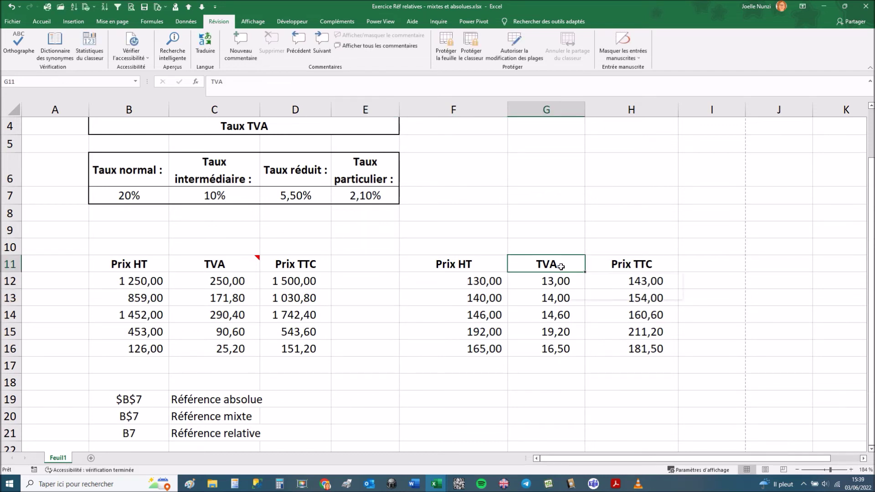
{"action": "right_click", "coordinate": [561, 268]}
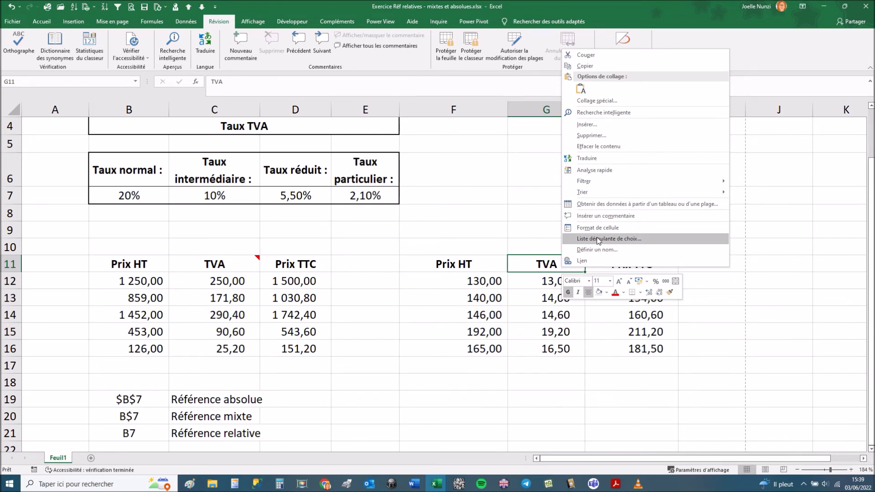
{"action": "left_click", "coordinate": [596, 217]}
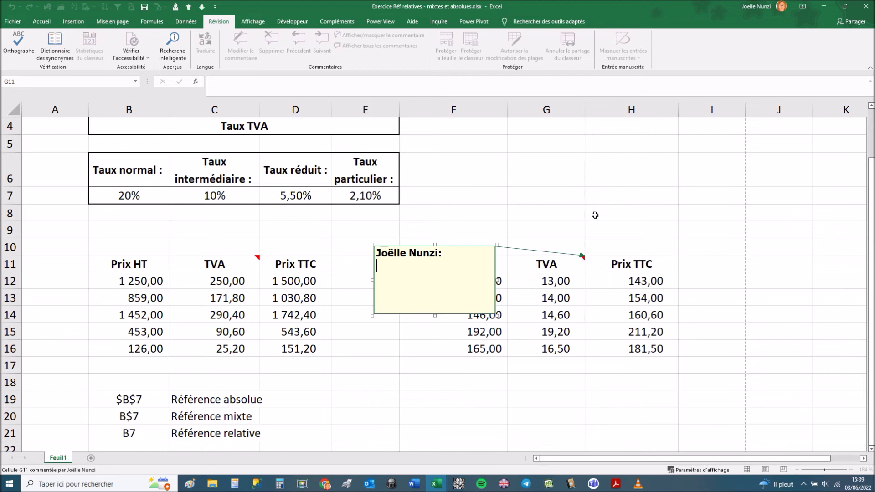
{"action": "type", "text": "TVA appliquée : 1"}
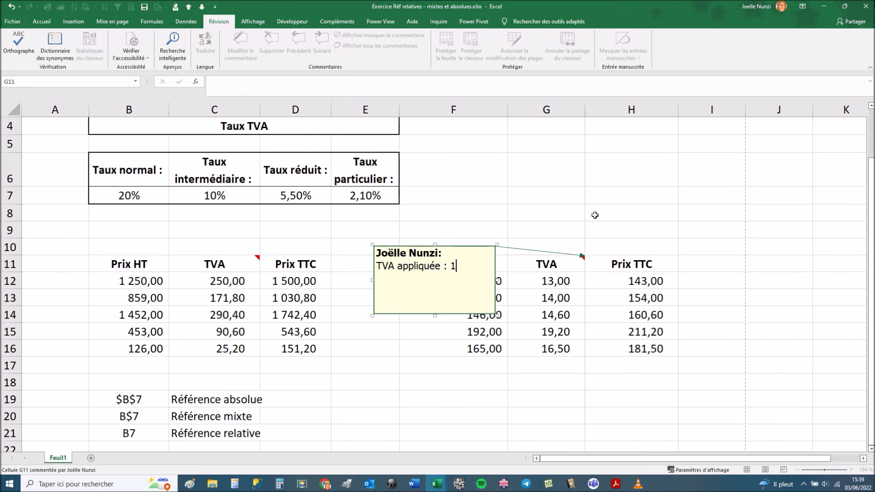
{"action": "type", "text": "0%"}
Reduce the height of the G11 comment box and move it above the Prix TTC header in column H.
{"action": "left_click_drag", "start_coordinate": [434, 315], "coordinate": [435, 277]}
{"action": "left_click_drag", "start_coordinate": [447, 246], "coordinate": [643, 212]}
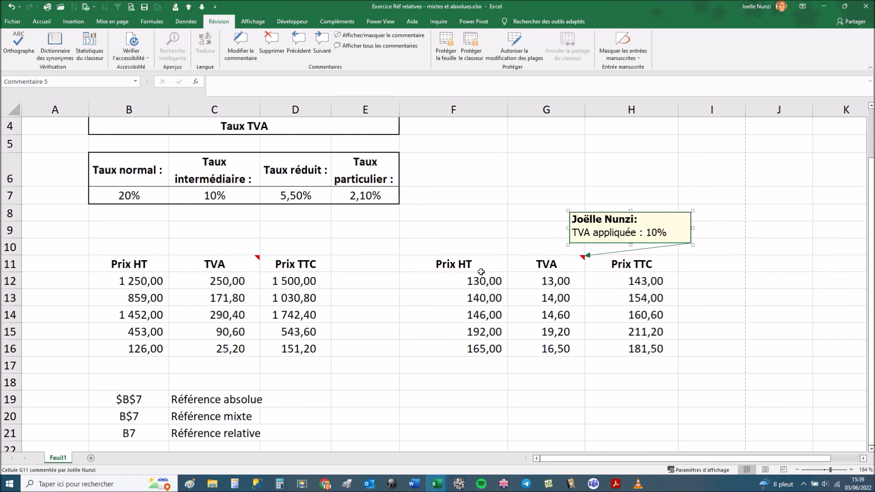
{"action": "left_click", "coordinate": [404, 295]}
Check the comments on C11 and G11 and display all comments on the sheet.
{"action": "left_click", "coordinate": [229, 263]}
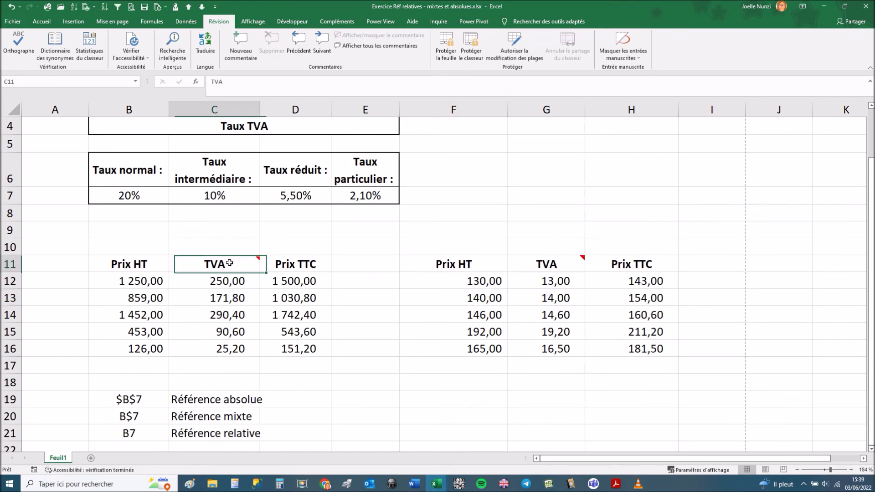
{"action": "left_click", "coordinate": [544, 261]}
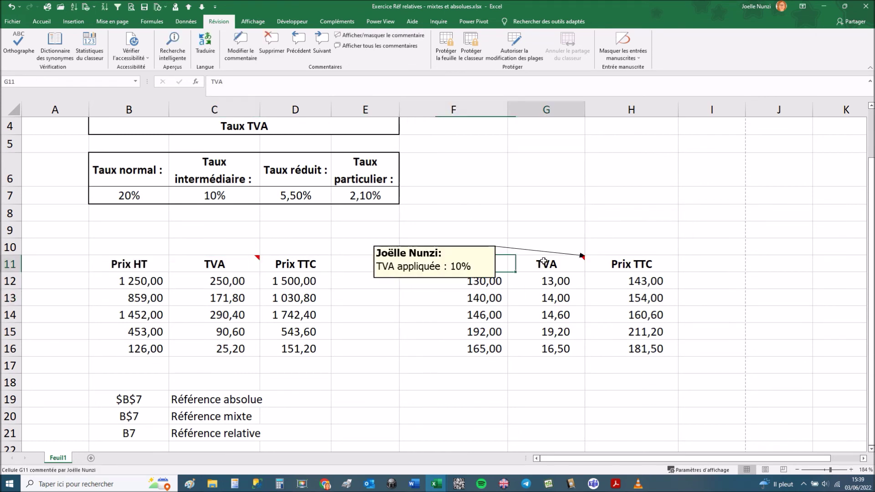
{"action": "left_click", "coordinate": [254, 261]}
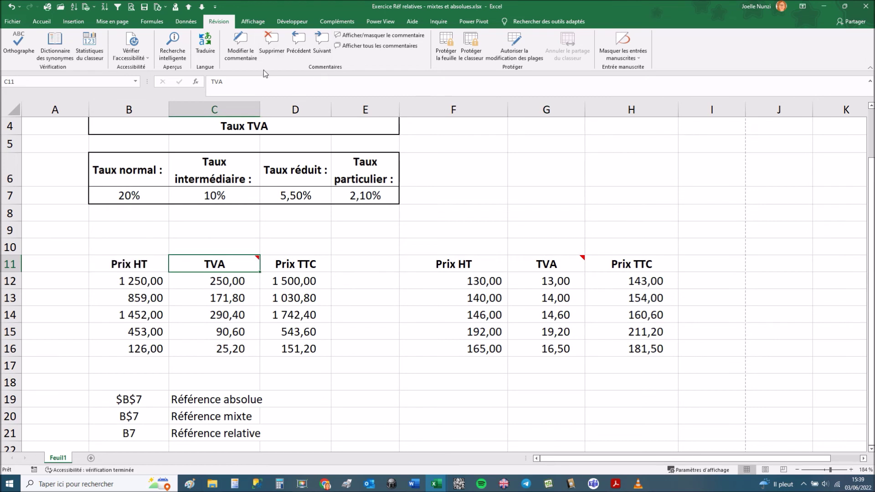
{"action": "left_click", "coordinate": [369, 49]}
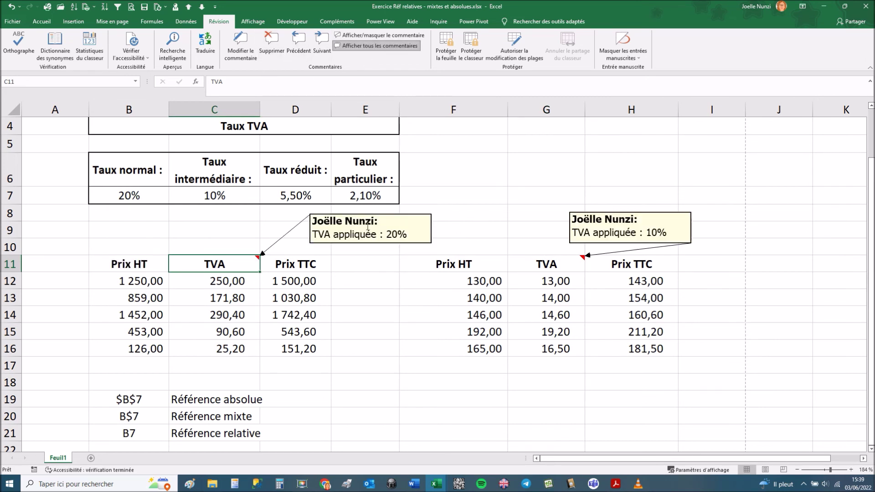
Narrow the C11 comment box and move it closer to its cell, and hide and redisplay that comment.
{"action": "left_click", "coordinate": [409, 213]}
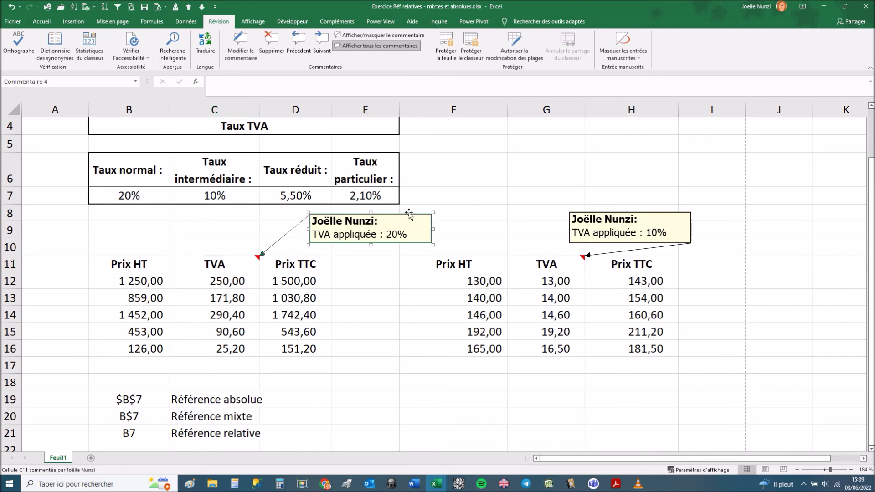
{"action": "left_click_drag", "start_coordinate": [433, 228], "coordinate": [377, 215]}
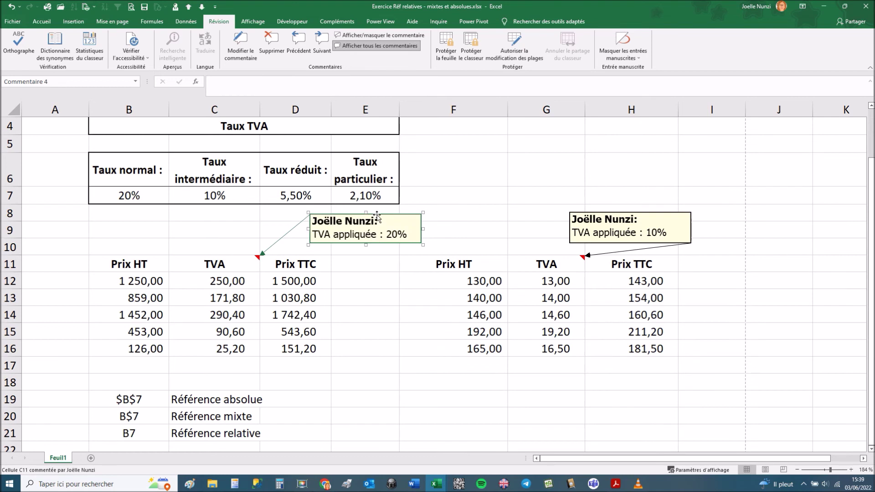
{"action": "left_click", "coordinate": [365, 36]}
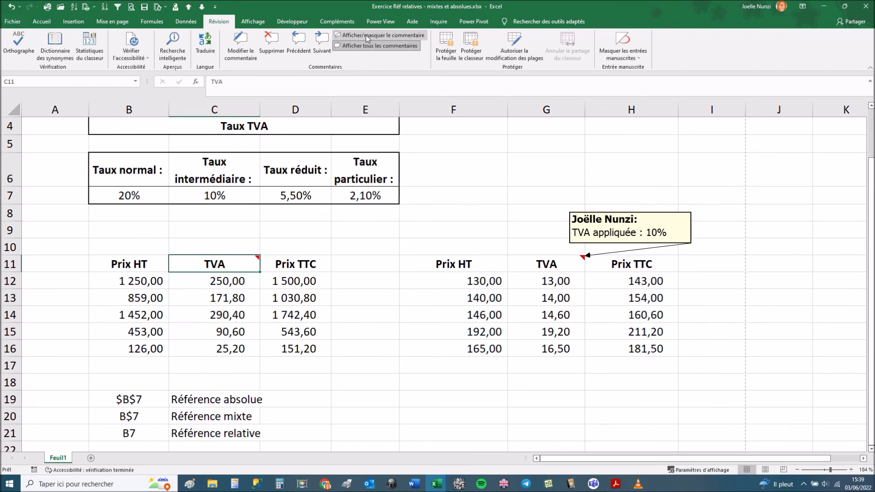
{"action": "left_click", "coordinate": [365, 35]}
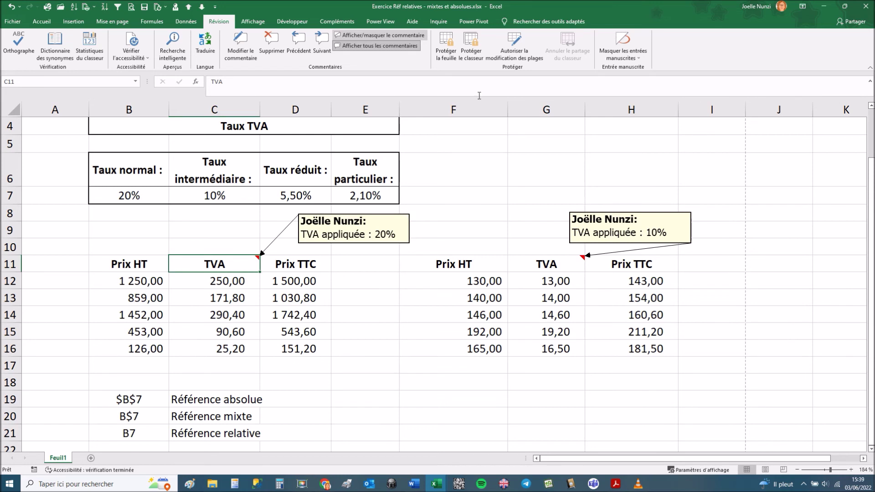
Hide and redisplay the comment on the TVA header in G11.
{"action": "left_click", "coordinate": [565, 264]}
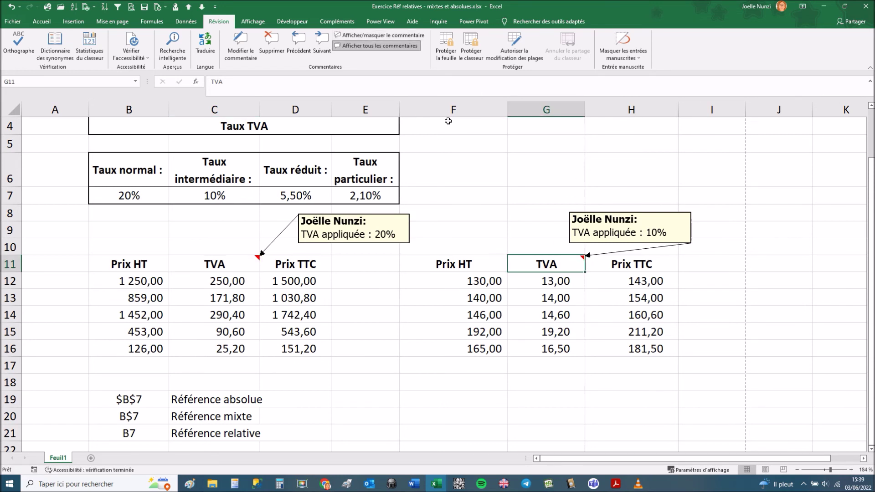
{"action": "left_click", "coordinate": [368, 37]}
{"action": "left_click", "coordinate": [368, 37]}
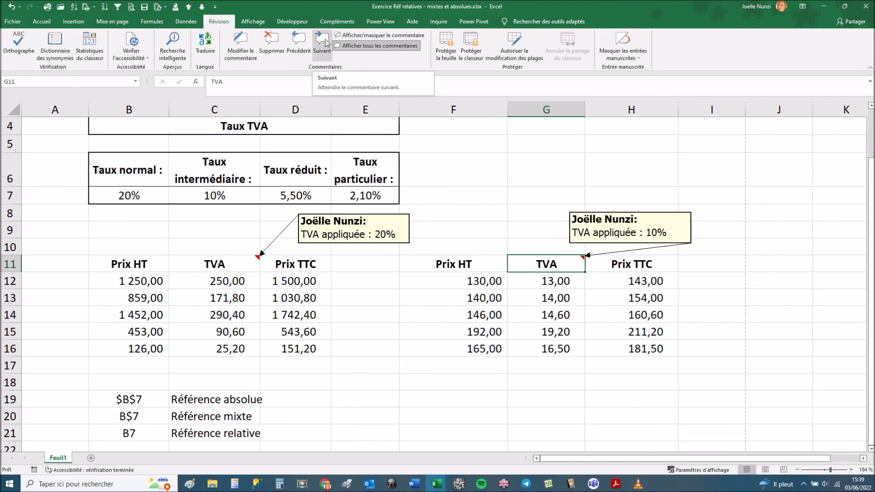
Step backwards through the sheet's comments, continuing the review past the workbook boundary to return to the G11 comment.
{"action": "left_click", "coordinate": [298, 41]}
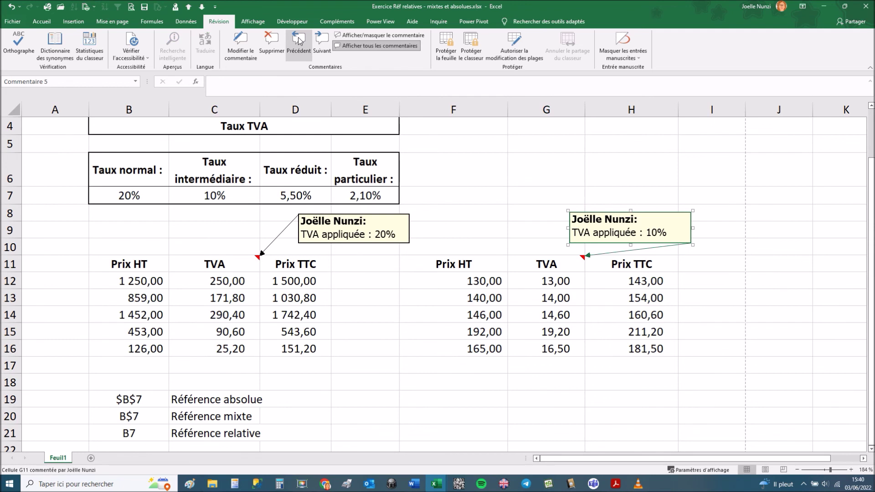
{"action": "left_click", "coordinate": [299, 41]}
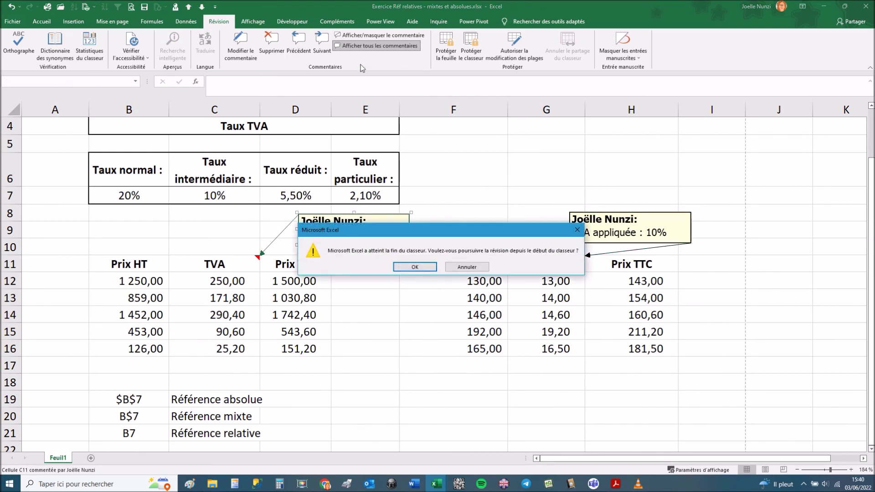
{"action": "left_click", "coordinate": [414, 267]}
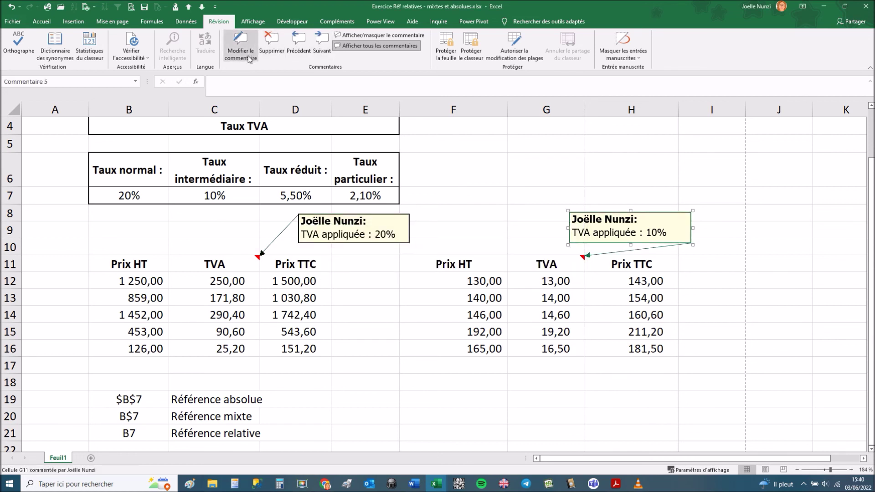
Hide the G11 comment, open its text for editing, and leave it without making changes.
{"action": "left_click", "coordinate": [359, 34]}
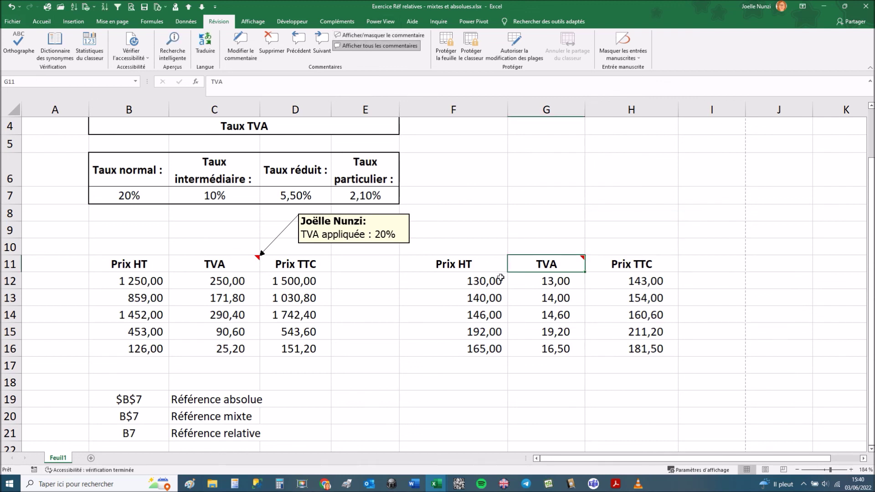
{"action": "left_click", "coordinate": [241, 43]}
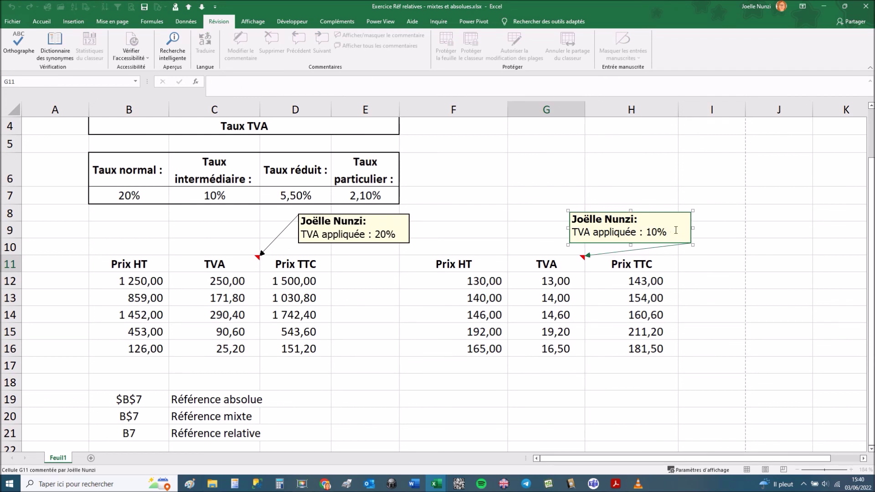
{"action": "left_click", "coordinate": [592, 177]}
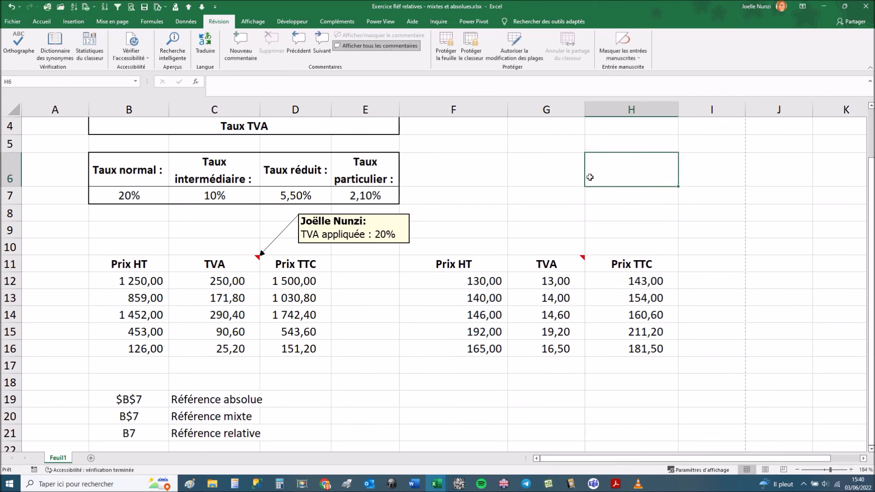
Display all comments on the sheet again and select cell F13.
{"action": "left_click", "coordinate": [364, 47]}
{"action": "left_click", "coordinate": [364, 47]}
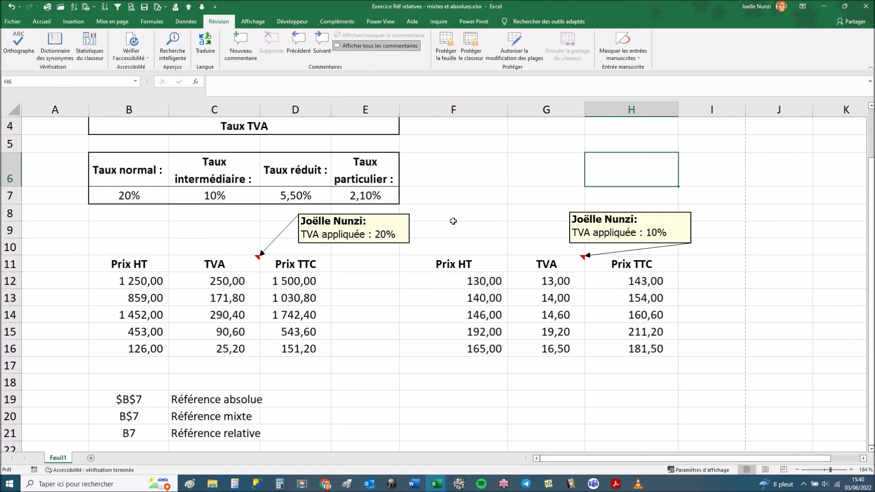
{"action": "left_click", "coordinate": [410, 298]}
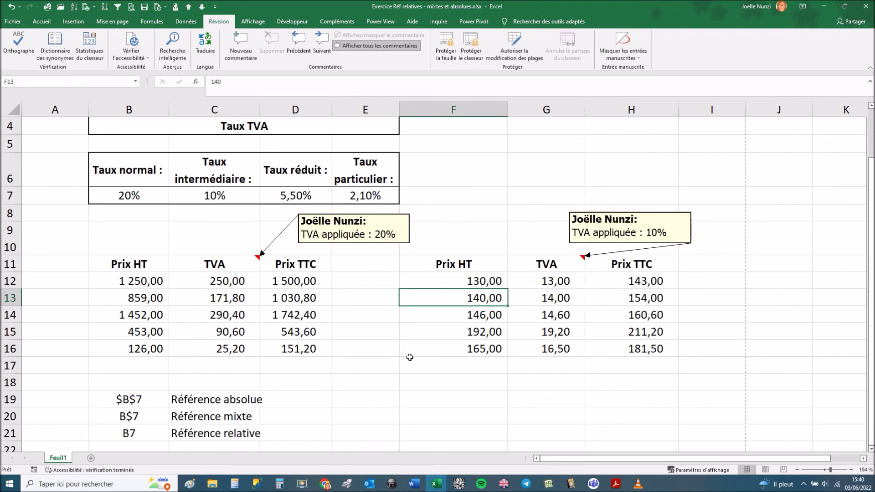